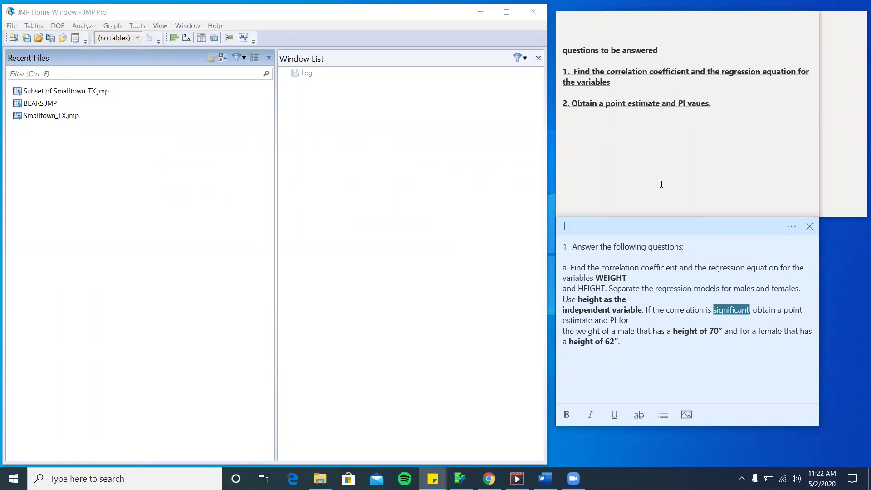
{"action": "left_click", "coordinate": [402, 204]}
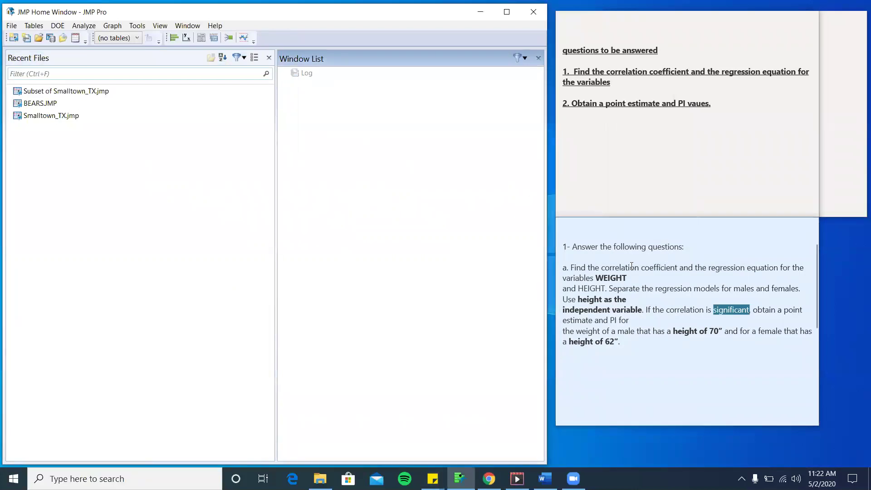
{"action": "scroll", "coordinate": [640, 306], "scroll_direction": "down", "scroll_amount": 1}
{"action": "scroll", "coordinate": [641, 307], "scroll_direction": "up", "scroll_amount": 1}
{"action": "double_click", "coordinate": [749, 288]}
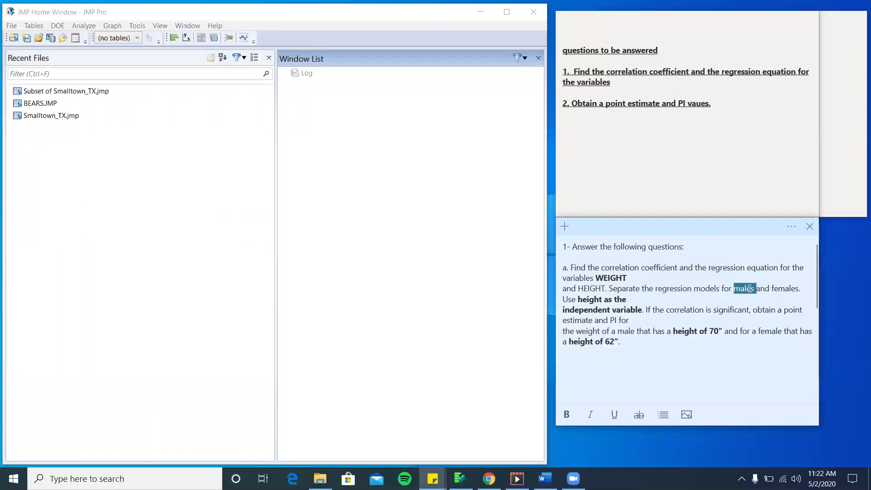
- Open the recent data table Subset of Smalltown_TX.jmp and make its window taller to show more rows
{"action": "left_click", "coordinate": [318, 219]}
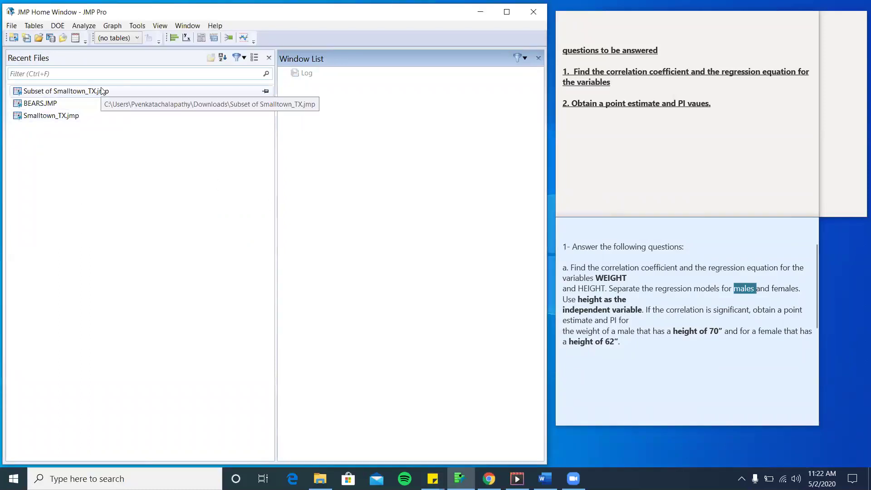
{"action": "double_click", "coordinate": [103, 91]}
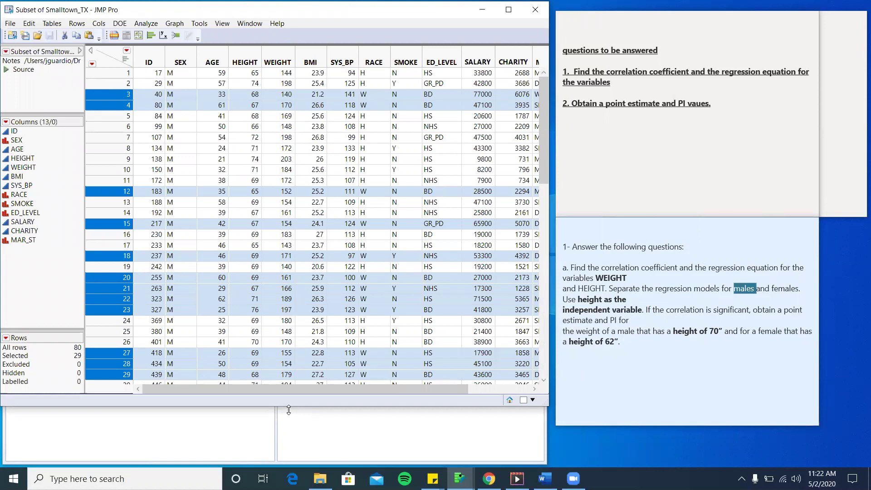
{"action": "left_click_drag", "start_coordinate": [288, 409], "coordinate": [288, 460]}
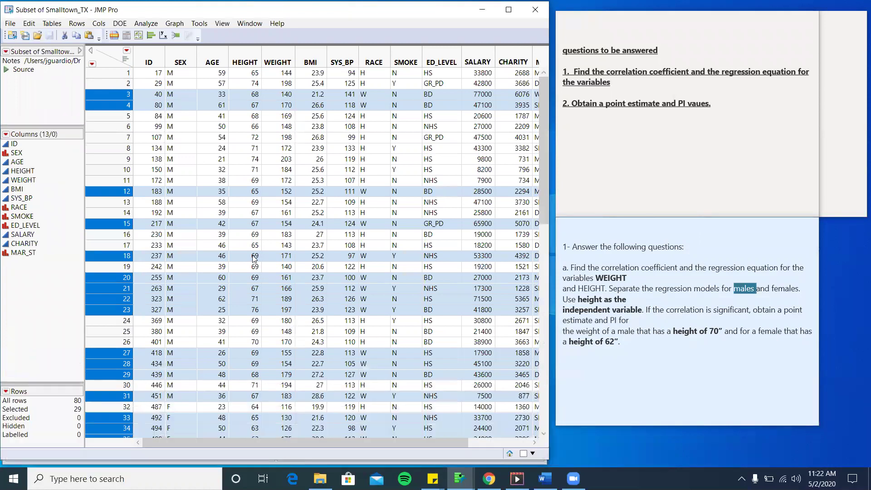
{"action": "scroll", "coordinate": [253, 256], "scroll_direction": "down", "scroll_amount": 1}
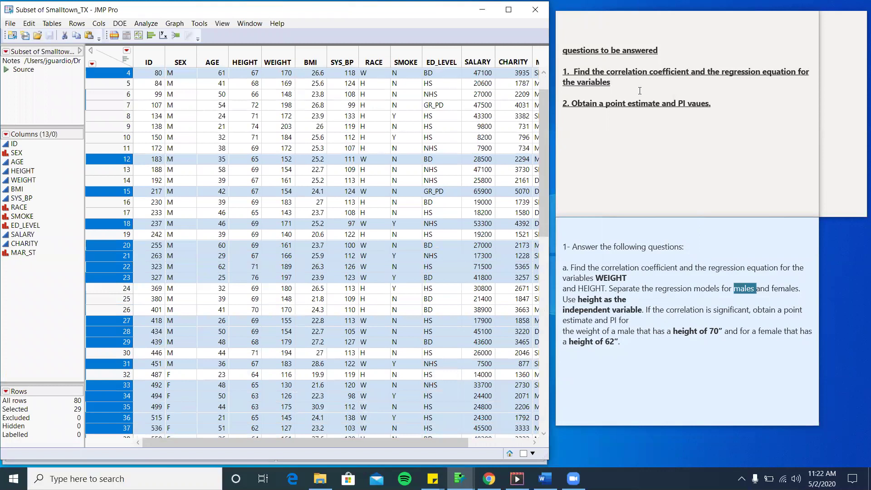
{"action": "scroll", "coordinate": [237, 132], "scroll_direction": "up", "scroll_amount": 1}
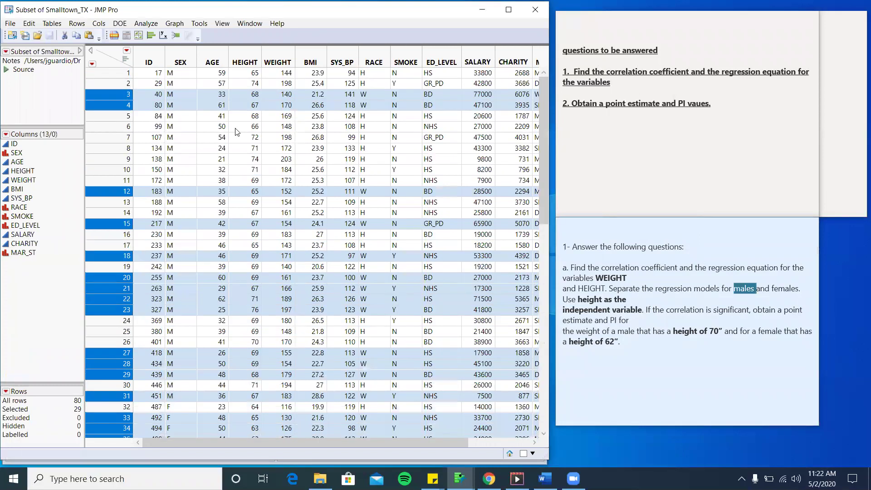
- Start a Multivariate correlation analysis with HEIGHT and WEIGHT as the Y columns
{"action": "left_click", "coordinate": [144, 24]}
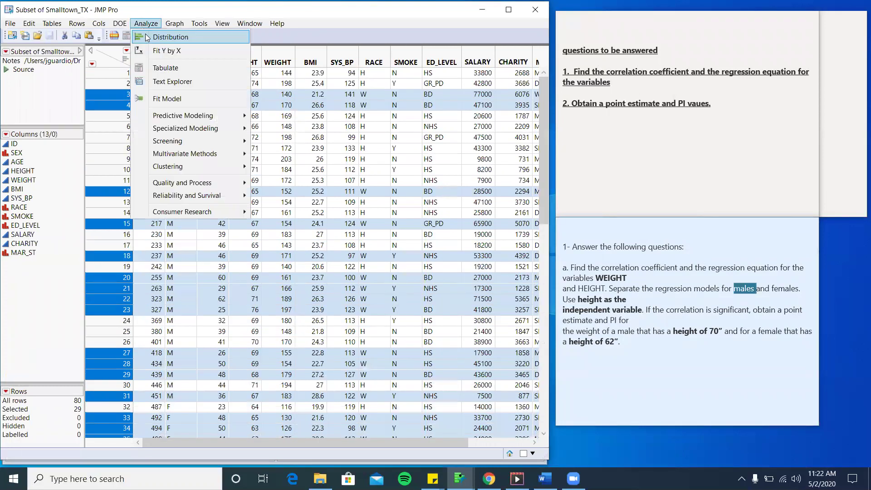
{"action": "mouse_move", "coordinate": [173, 153]}
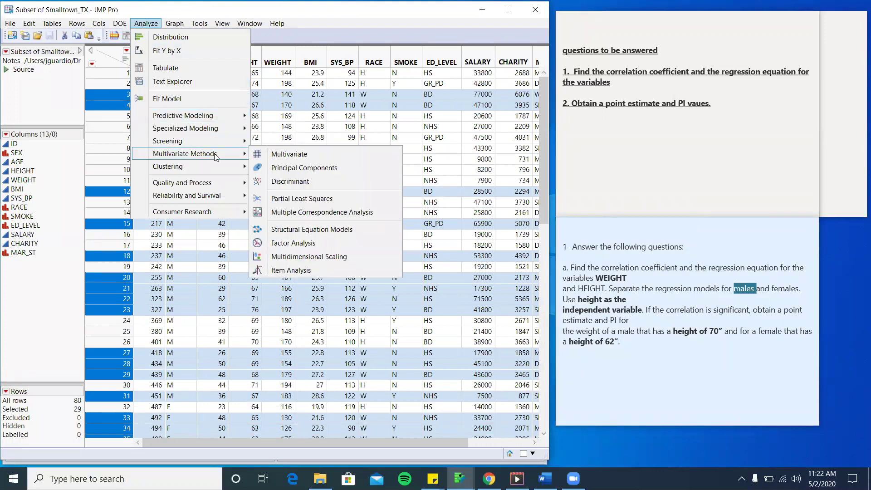
{"action": "left_click", "coordinate": [285, 154]}
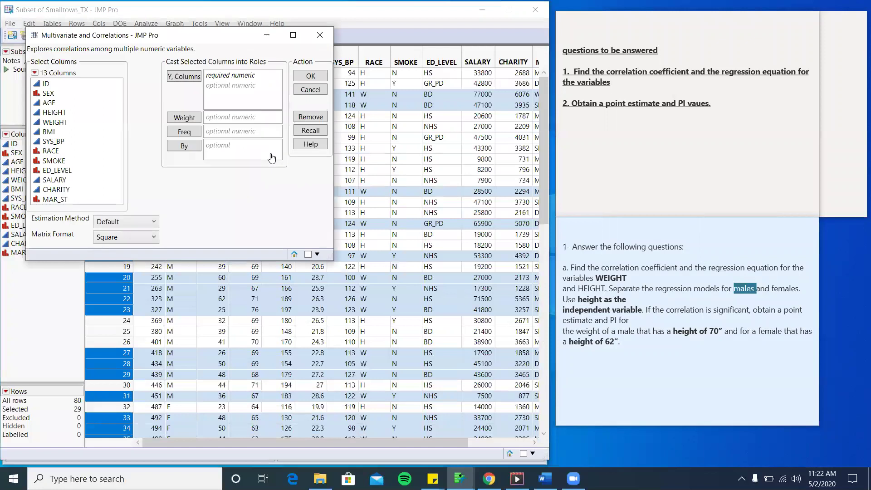
{"action": "left_click", "coordinate": [55, 113]}
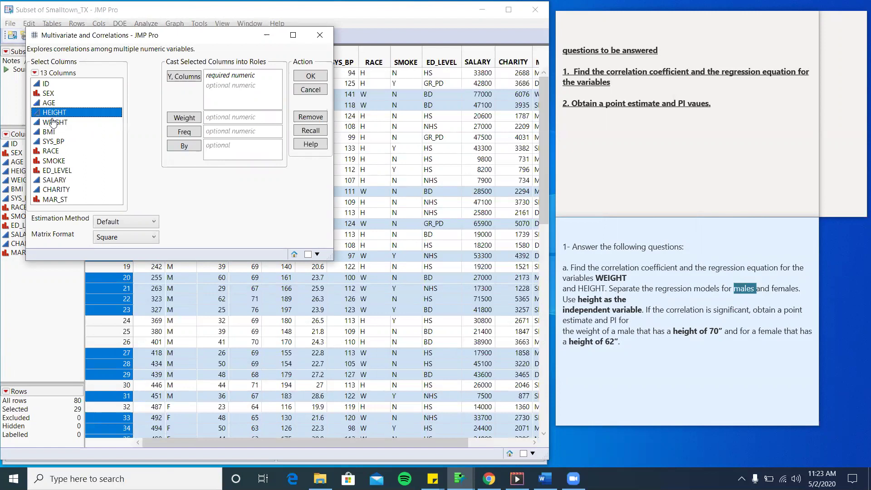
{"action": "left_click", "coordinate": [53, 123], "text": "ctrl"}
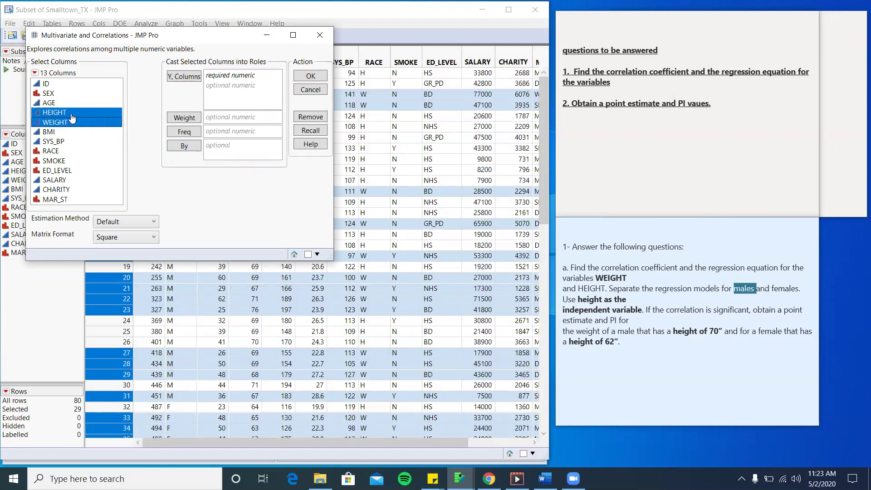
{"action": "left_click", "coordinate": [184, 79]}
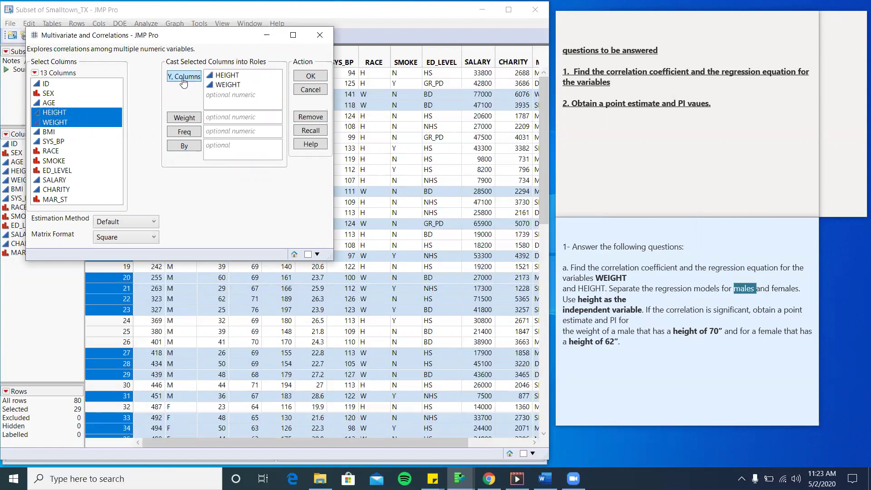
- Group the multivariate analysis by SEX and run it
{"action": "left_click", "coordinate": [57, 94]}
{"action": "left_click", "coordinate": [188, 149]}
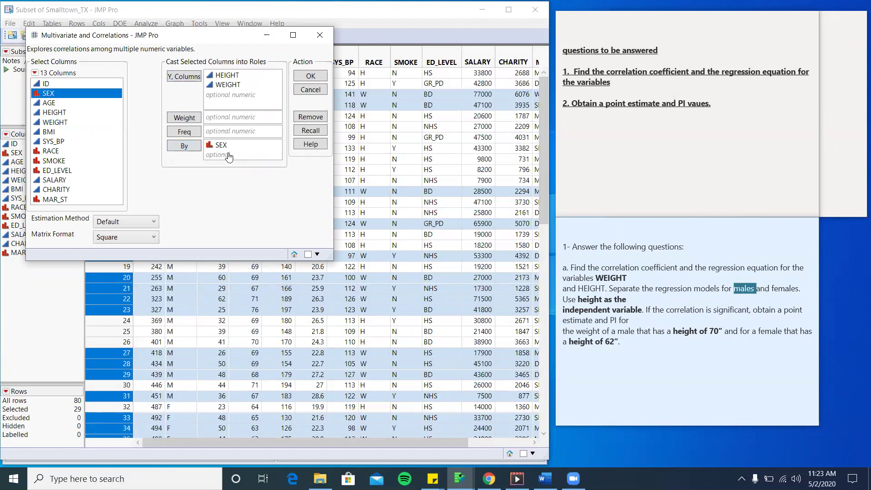
{"action": "left_click", "coordinate": [311, 75]}
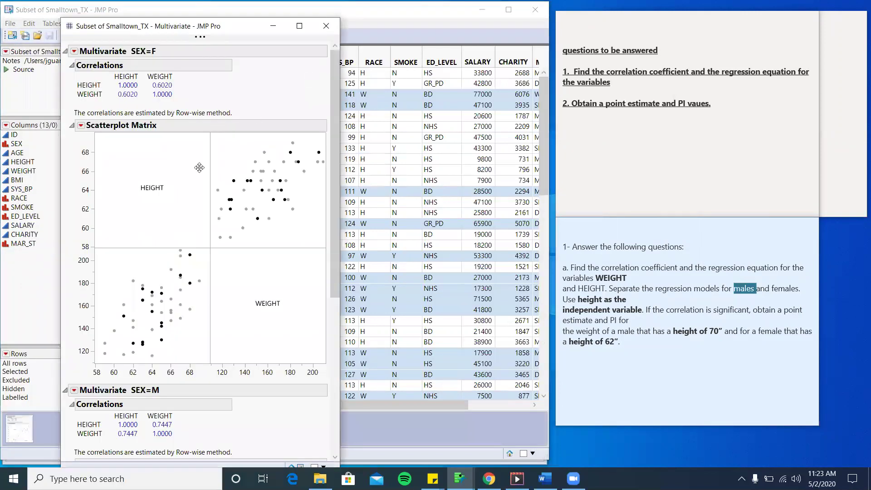
- Examine the HEIGHT and WEIGHT correlations and scatterplot matrices for females and males, and close the report
{"action": "scroll", "coordinate": [199, 168], "scroll_direction": "down", "scroll_amount": 5}
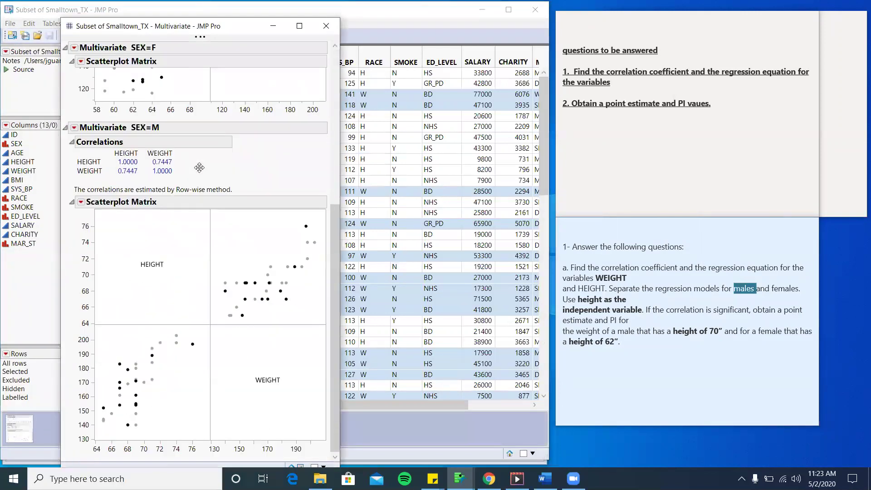
{"action": "scroll", "coordinate": [199, 168], "scroll_direction": "up", "scroll_amount": 5}
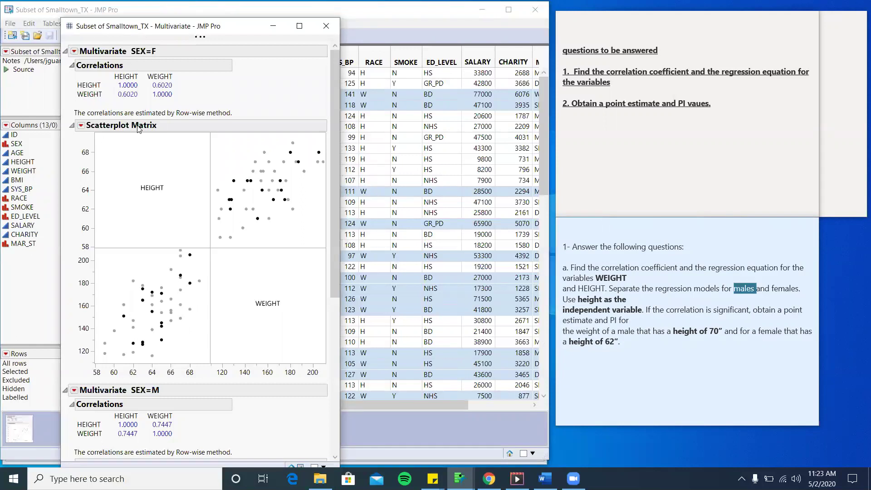
{"action": "scroll", "coordinate": [139, 129], "scroll_direction": "down", "scroll_amount": 3}
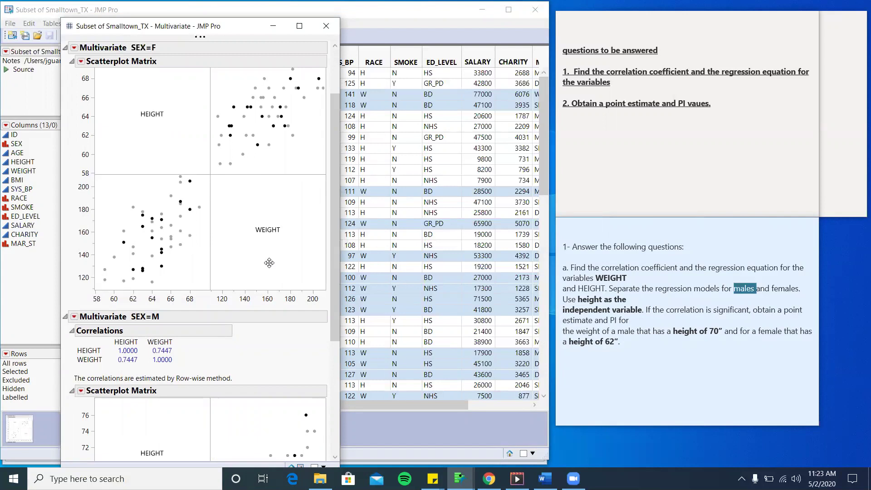
{"action": "scroll", "coordinate": [269, 262], "scroll_direction": "down", "scroll_amount": 2}
{"action": "scroll", "coordinate": [269, 263], "scroll_direction": "up", "scroll_amount": 5}
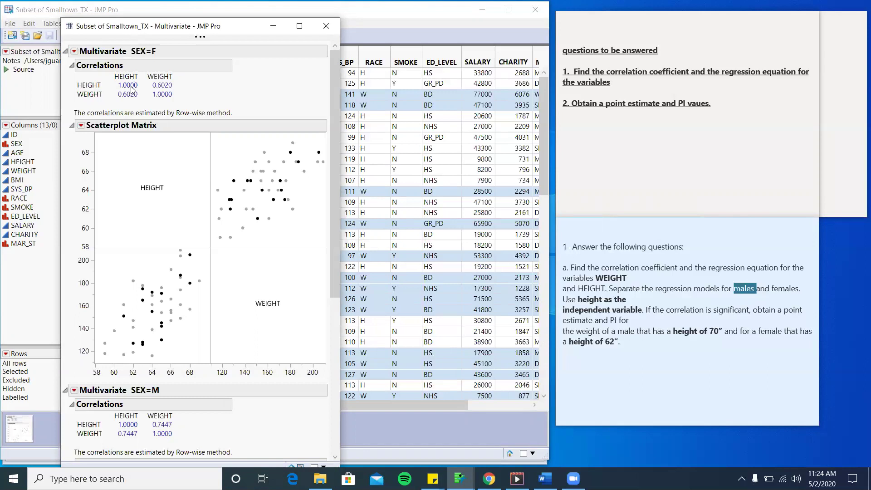
{"action": "double_click", "coordinate": [162, 88]}
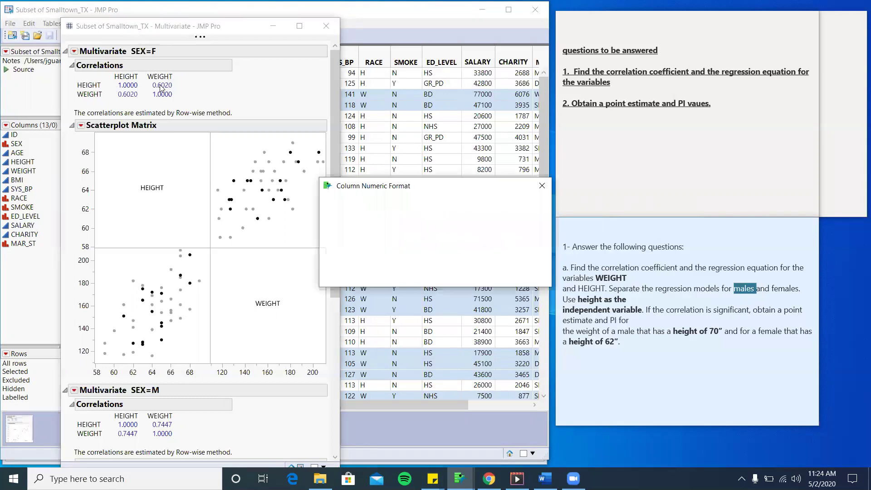
{"action": "left_click", "coordinate": [541, 188]}
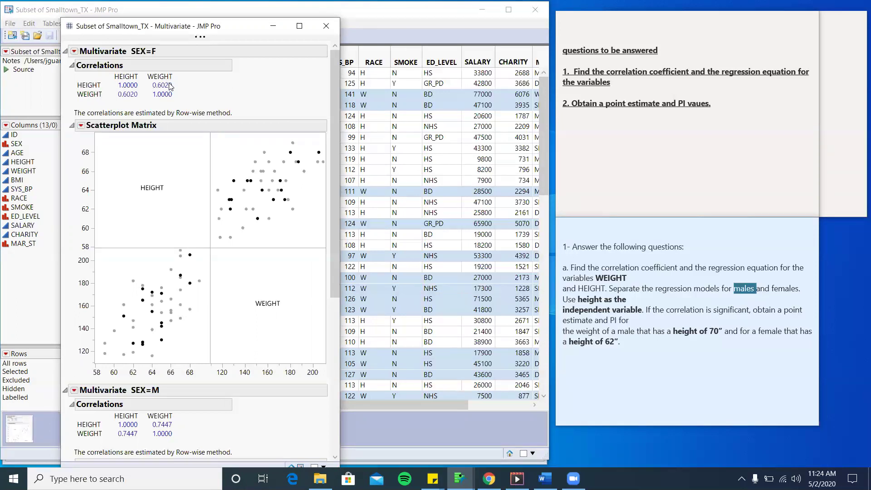
{"action": "left_click", "coordinate": [326, 26]}
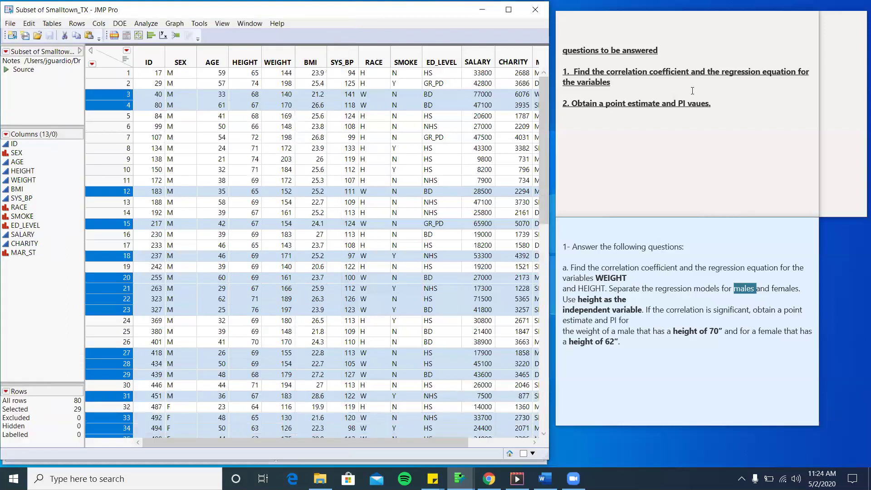
{"action": "double_click", "coordinate": [745, 71]}
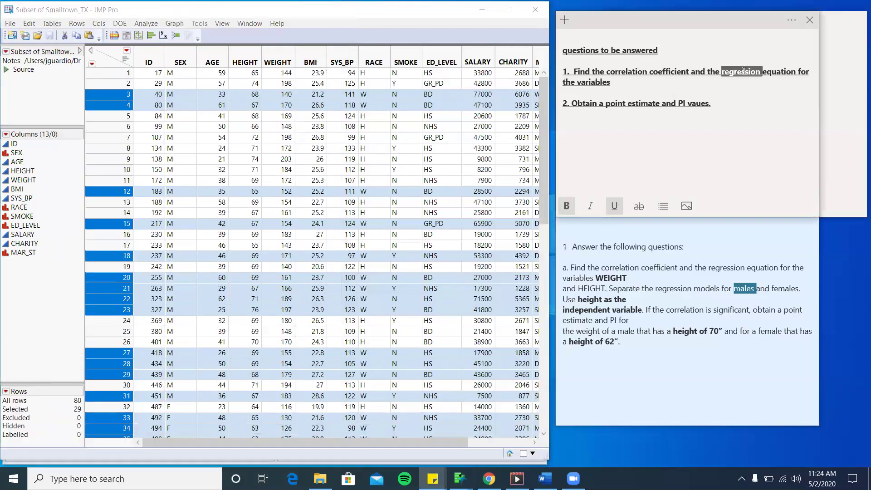
{"action": "left_click", "coordinate": [747, 107]}
{"action": "scroll", "coordinate": [301, 214], "scroll_direction": "down", "scroll_amount": 2}
{"action": "scroll", "coordinate": [302, 213], "scroll_direction": "up", "scroll_amount": 2}
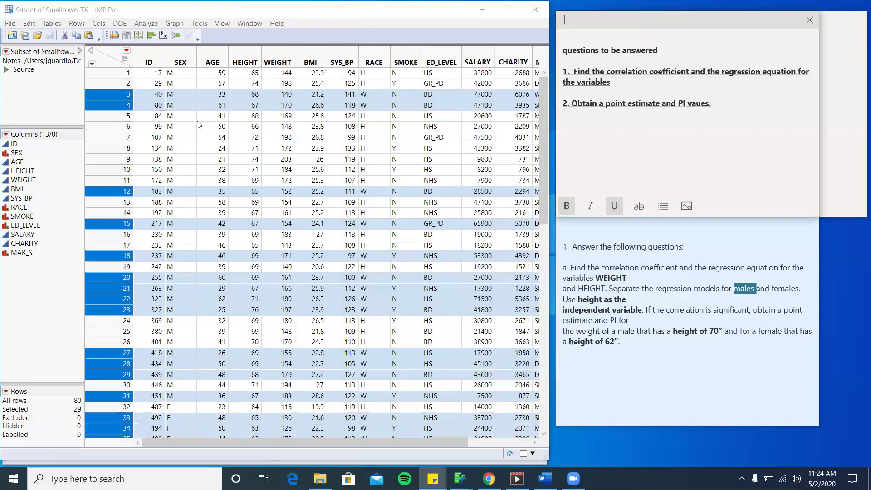
- Start a Fit Y by X analysis with HEIGHT as the X factor and WEIGHT as the Y response
{"action": "left_click", "coordinate": [148, 28]}
{"action": "left_click", "coordinate": [146, 23]}
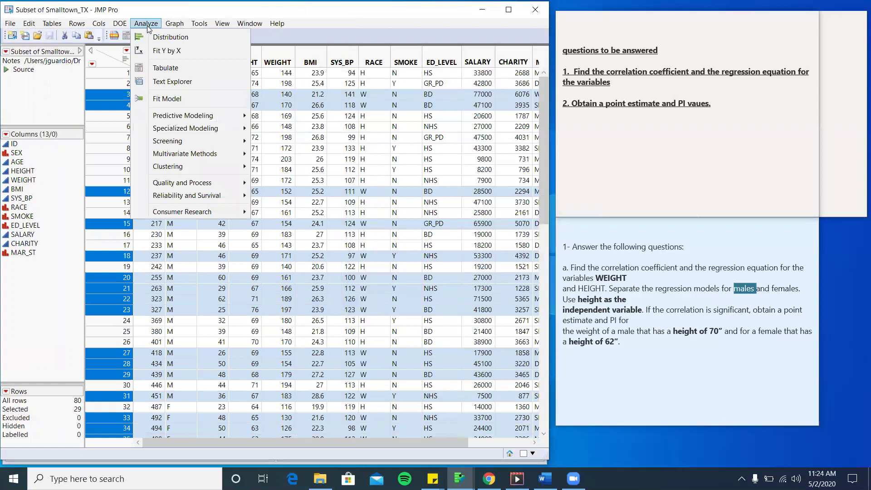
{"action": "left_click", "coordinate": [171, 54]}
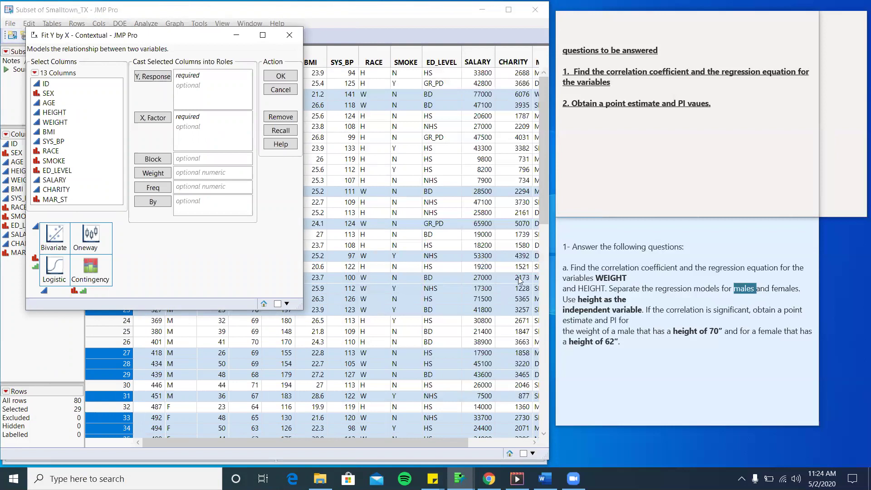
{"action": "left_click", "coordinate": [579, 300]}
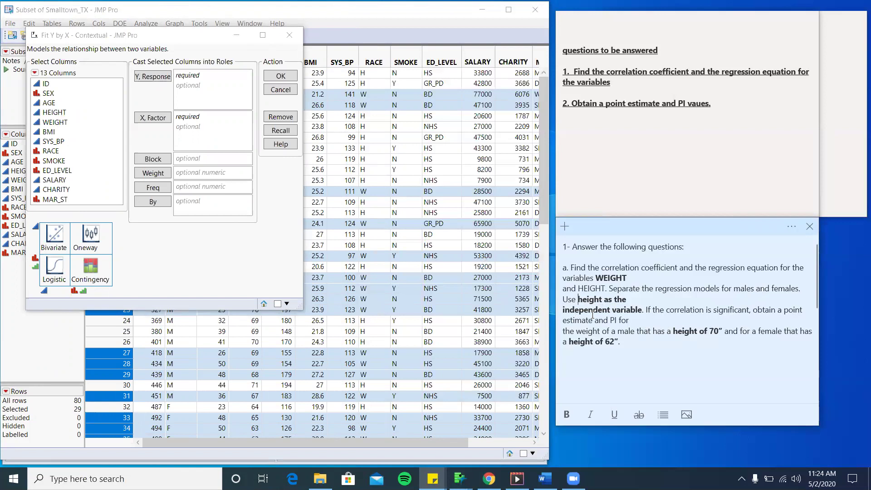
{"action": "left_click_drag", "start_coordinate": [579, 299], "coordinate": [643, 313]}
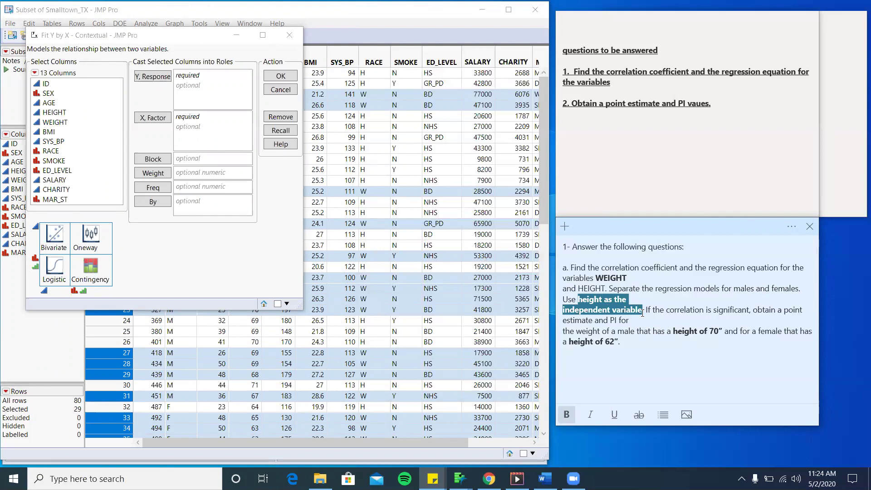
{"action": "left_click", "coordinate": [58, 113]}
{"action": "left_click", "coordinate": [144, 125]}
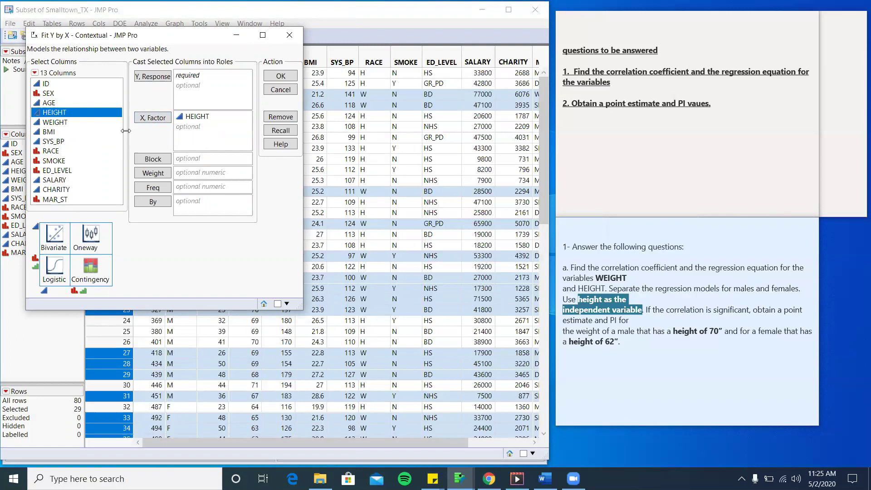
{"action": "left_click", "coordinate": [57, 125]}
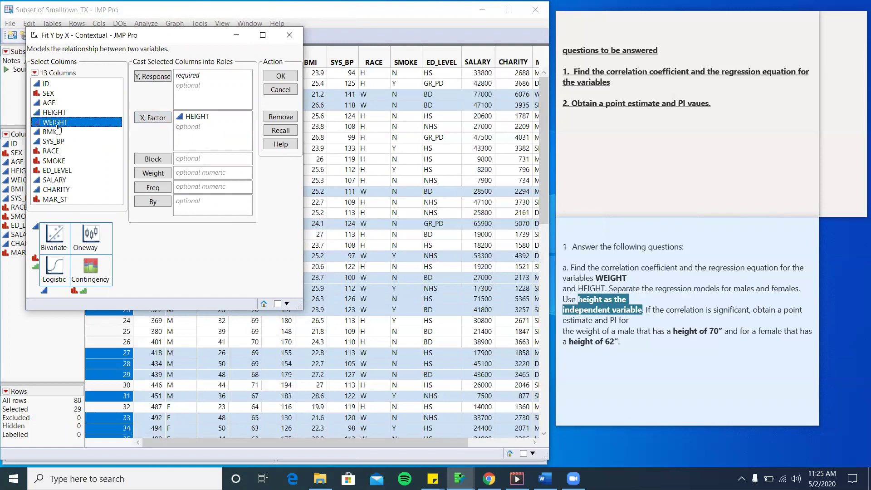
{"action": "left_click", "coordinate": [142, 77]}
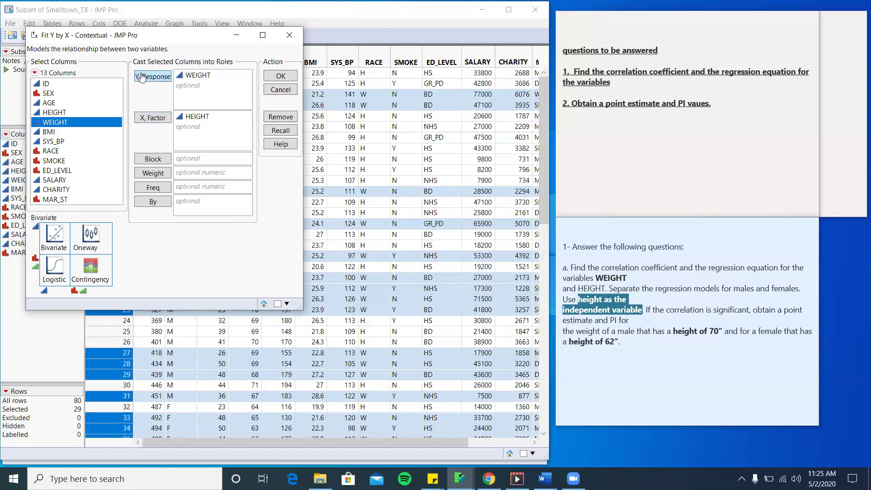
- Run the bivariate fit grouped by SEX, and reposition and widen its report window over the data table
{"action": "left_click", "coordinate": [58, 94]}
{"action": "left_click", "coordinate": [165, 206]}
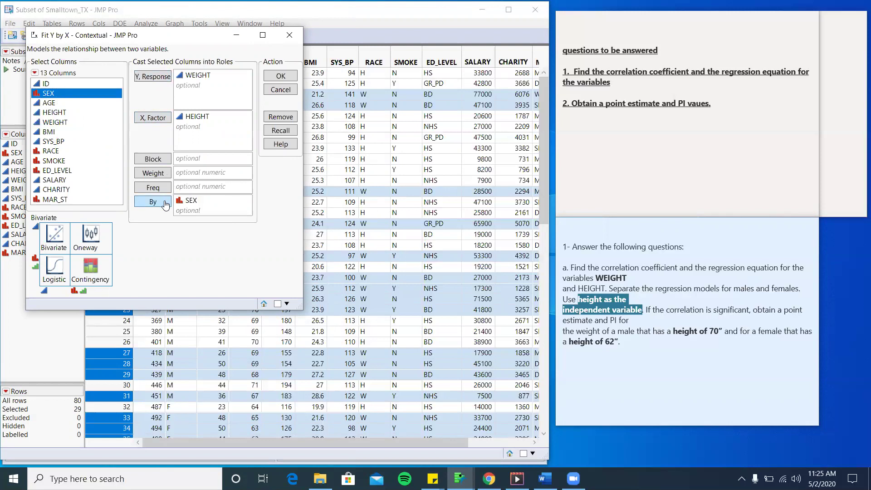
{"action": "left_click", "coordinate": [292, 77]}
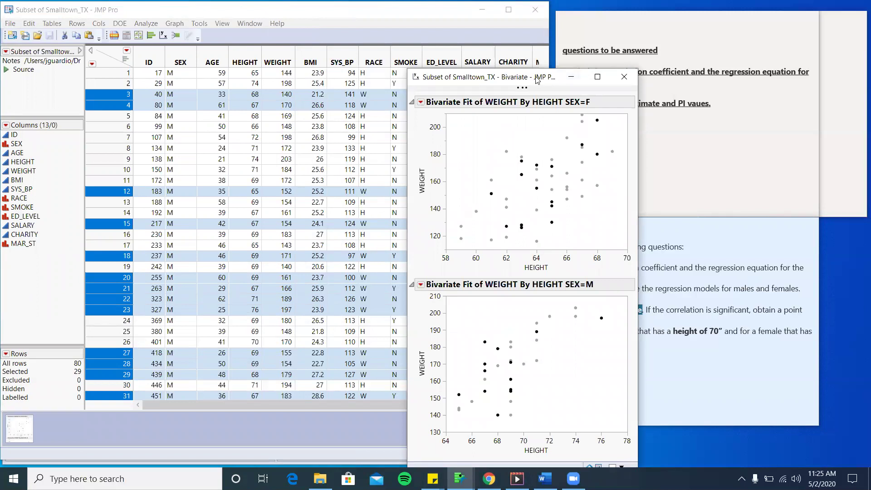
{"action": "left_click_drag", "start_coordinate": [537, 79], "coordinate": [176, 19]}
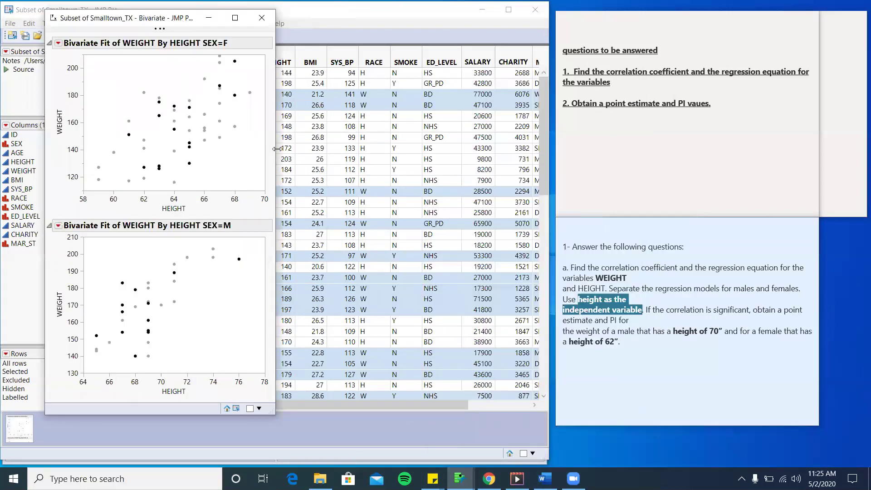
{"action": "left_click_drag", "start_coordinate": [277, 149], "coordinate": [470, 185]}
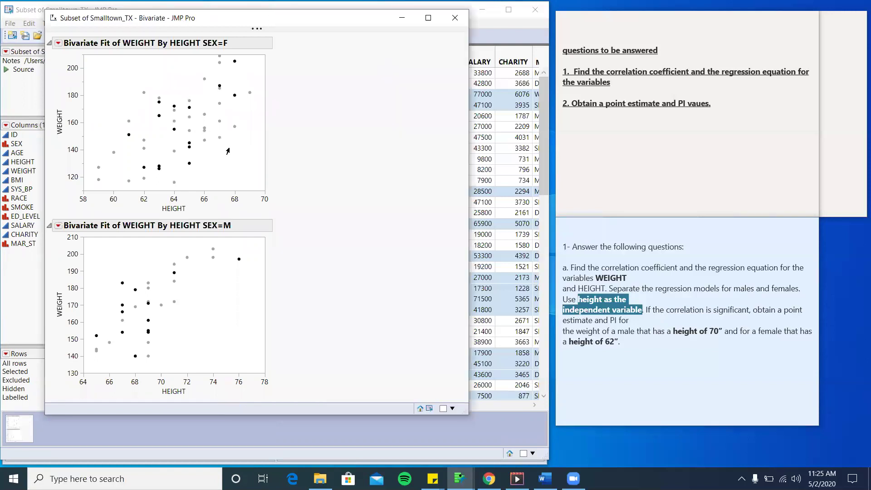
- Fit a regression line to the female WEIGHT by HEIGHT plot, and examine its equation
{"action": "left_click", "coordinate": [58, 44]}
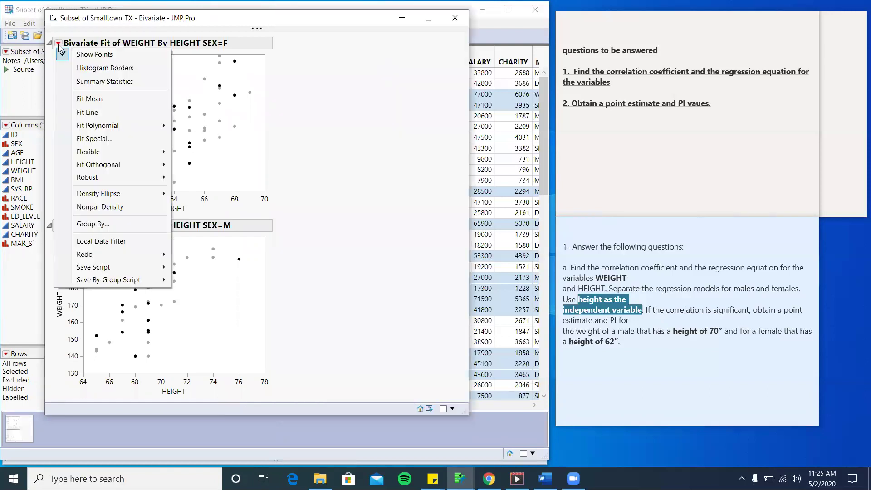
{"action": "left_click", "coordinate": [92, 114]}
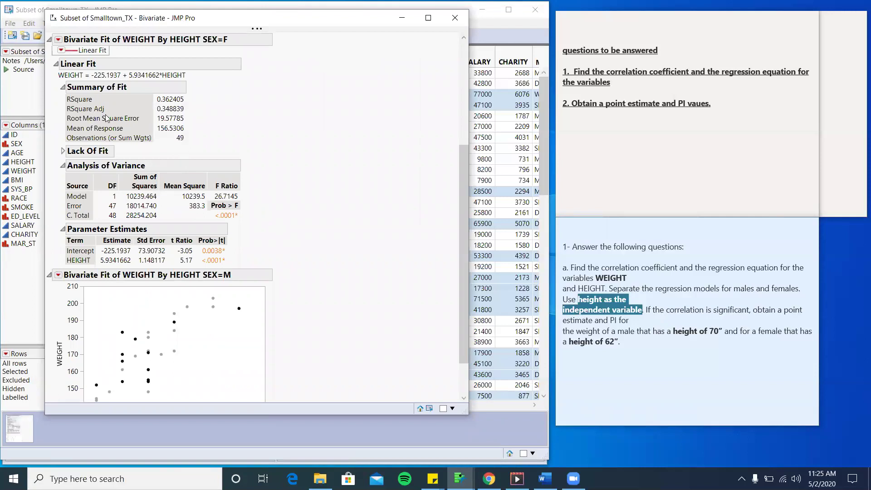
{"action": "double_click", "coordinate": [87, 74]}
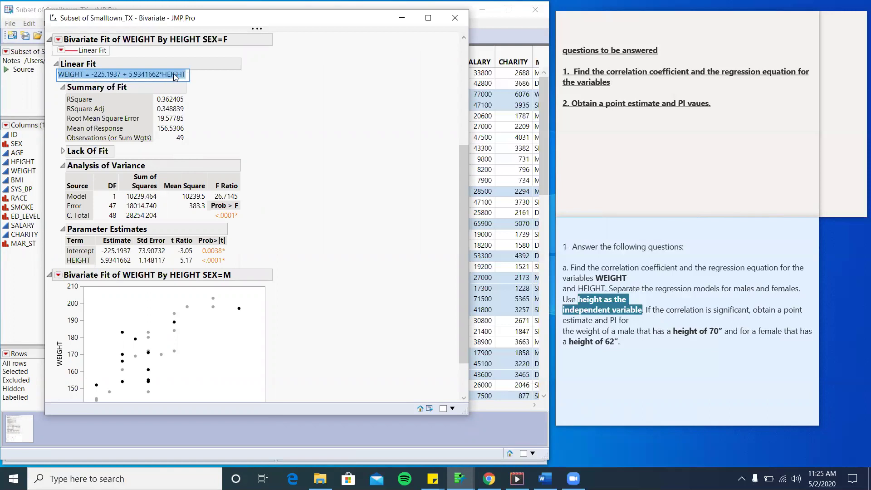
{"action": "left_click", "coordinate": [317, 173]}
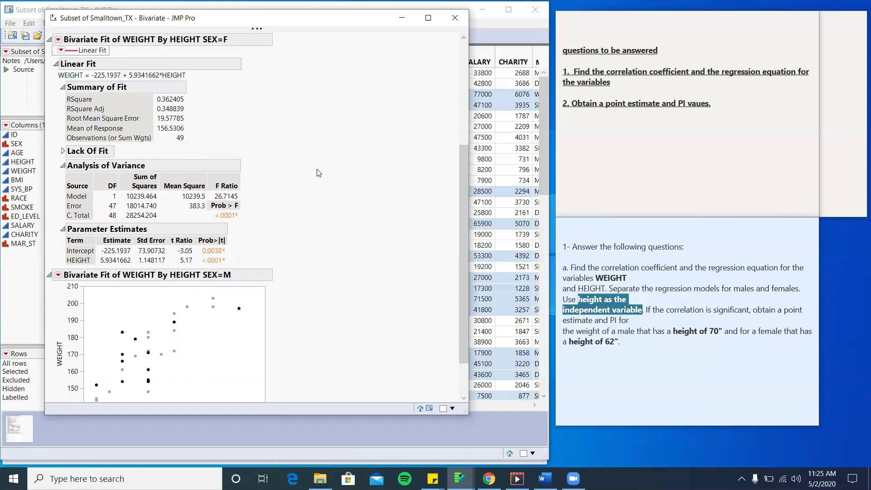
{"action": "scroll", "coordinate": [317, 173], "scroll_direction": "up", "scroll_amount": 5}
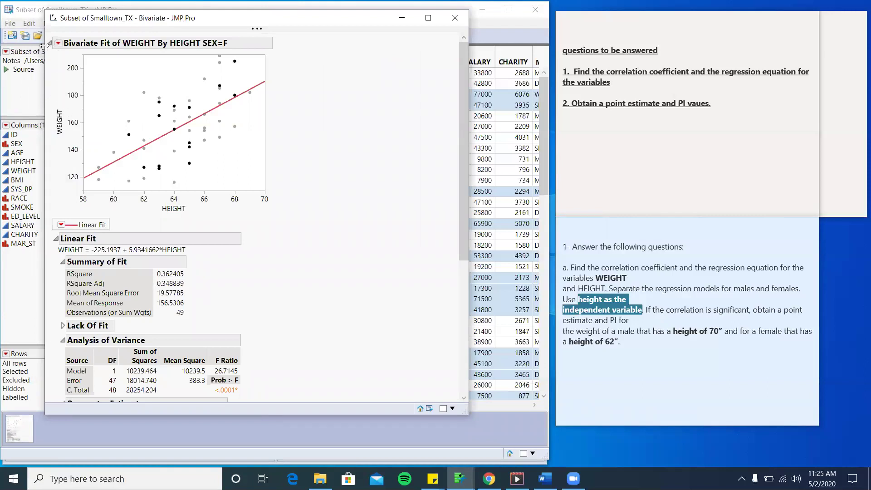
- Select the whole female bivariate report with the Selection tool, and clear the selection
{"action": "left_click", "coordinate": [222, 31]}
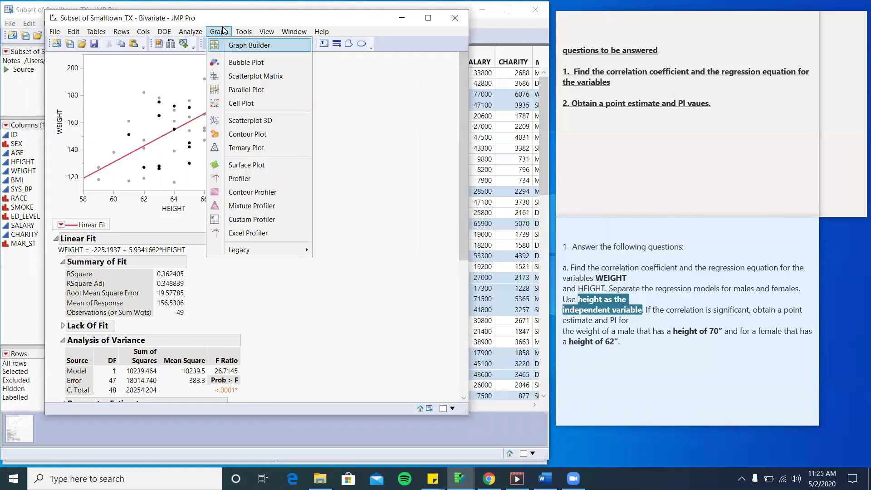
{"action": "left_click", "coordinate": [292, 40]}
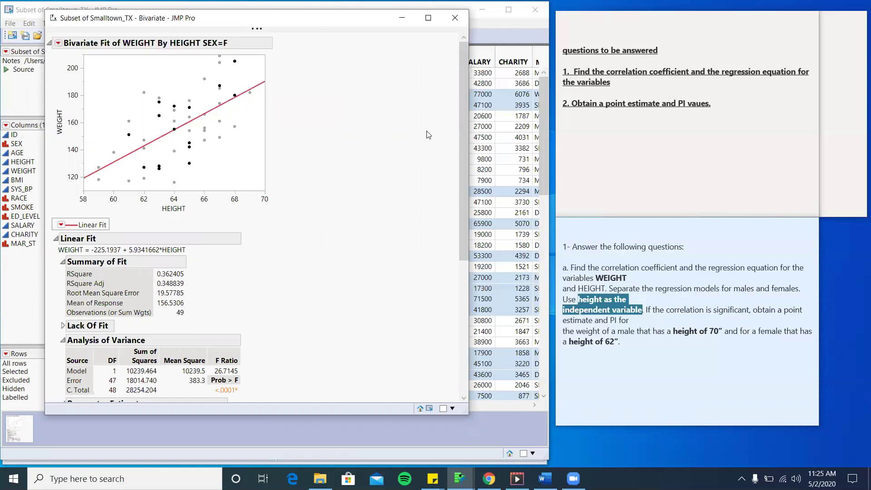
{"action": "mouse_move", "coordinate": [290, 32]}
{"action": "left_click", "coordinate": [47, 35]}
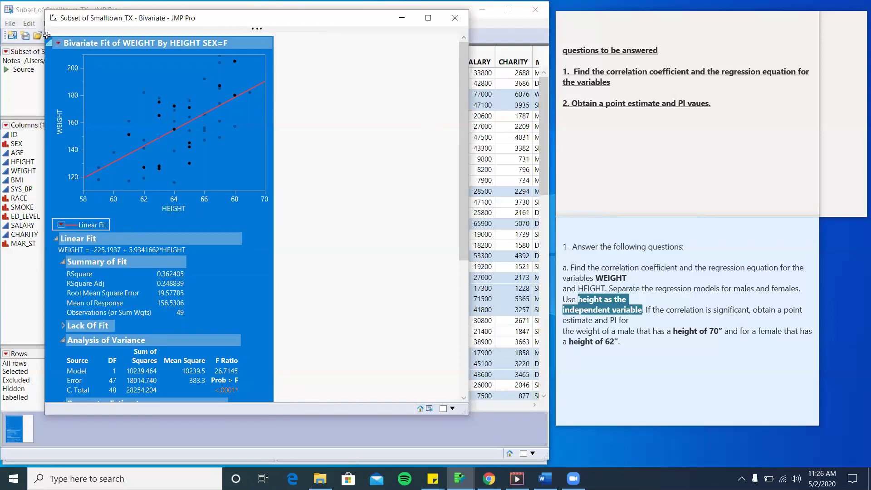
{"action": "scroll", "coordinate": [198, 188], "scroll_direction": "down", "scroll_amount": 5}
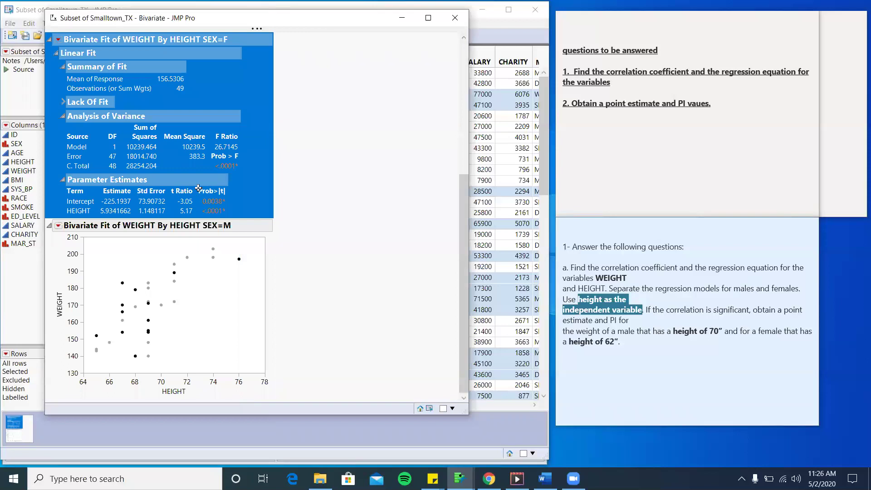
{"action": "scroll", "coordinate": [198, 187], "scroll_direction": "up", "scroll_amount": 3}
{"action": "left_click", "coordinate": [354, 181]}
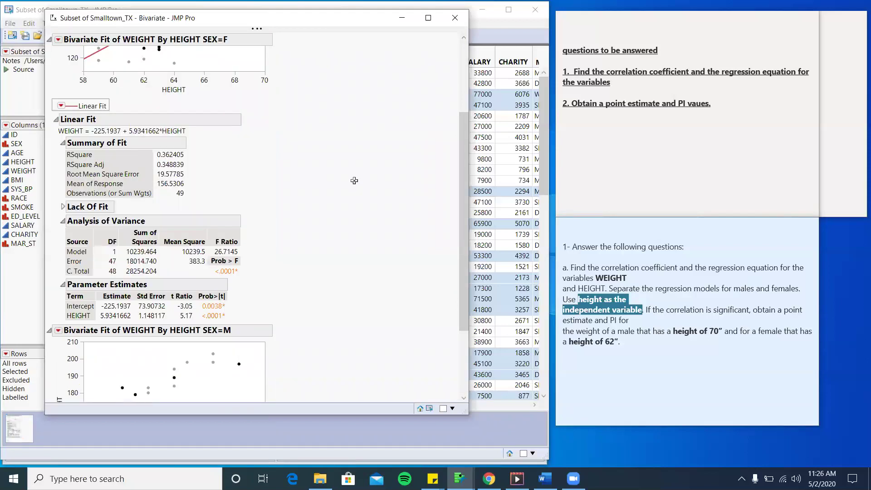
{"action": "scroll", "coordinate": [354, 181], "scroll_direction": "up", "scroll_amount": 3}
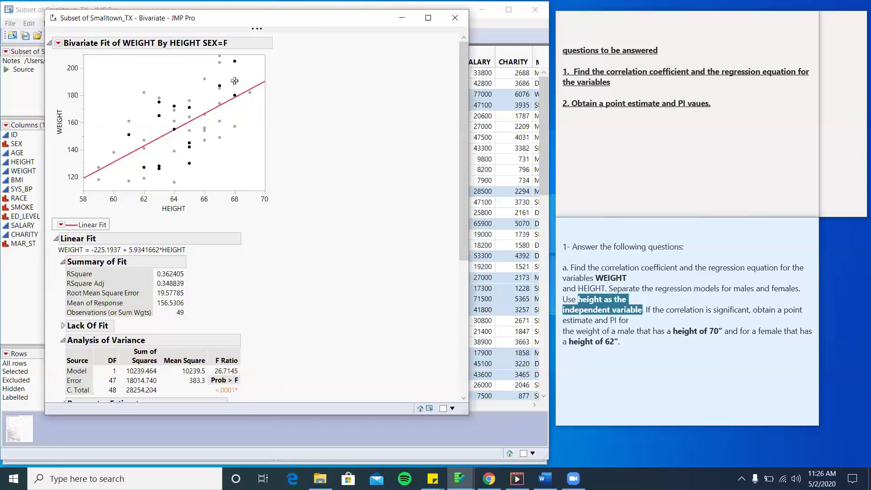
{"action": "left_click", "coordinate": [224, 46]}
{"action": "left_click", "coordinate": [224, 46]}
- Fit a regression line to the male WEIGHT by HEIGHT plot, and close the bivariate report after reviewing the fits
{"action": "scroll", "coordinate": [295, 170], "scroll_direction": "down", "scroll_amount": 6}
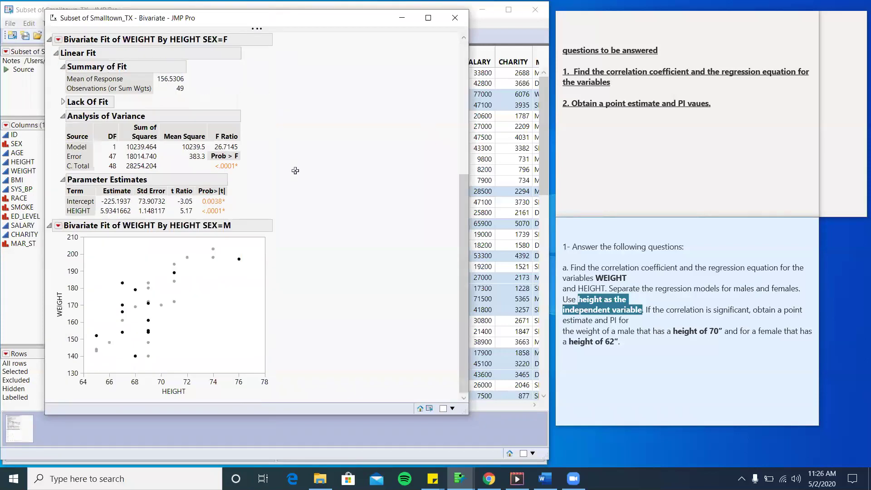
{"action": "left_click", "coordinate": [58, 227]}
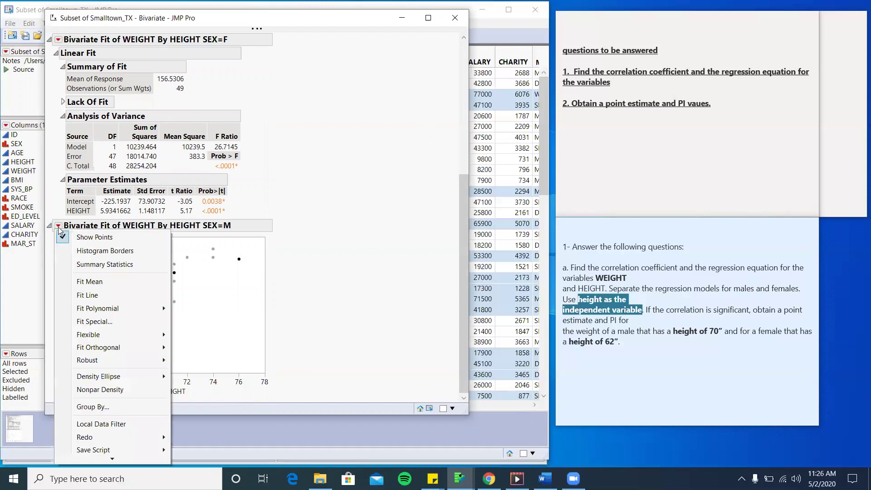
{"action": "left_click", "coordinate": [103, 296]}
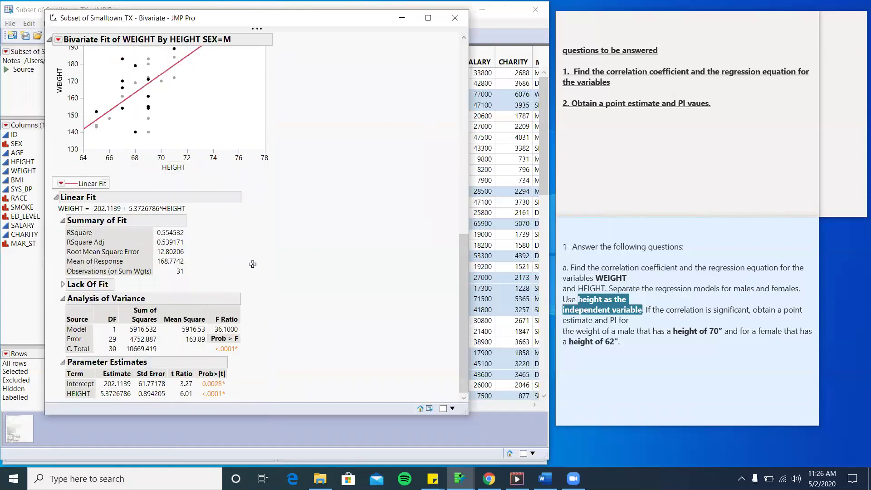
{"action": "left_click", "coordinate": [126, 212]}
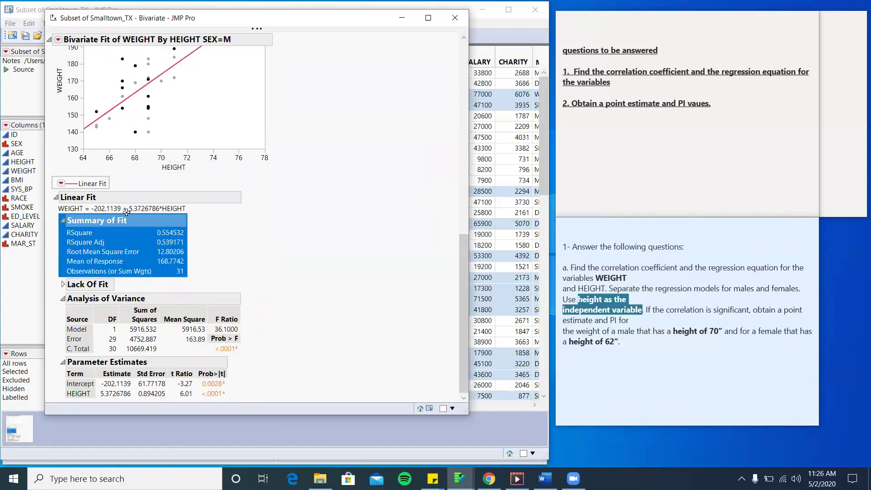
{"action": "left_click", "coordinate": [129, 209]}
{"action": "left_click", "coordinate": [128, 208]}
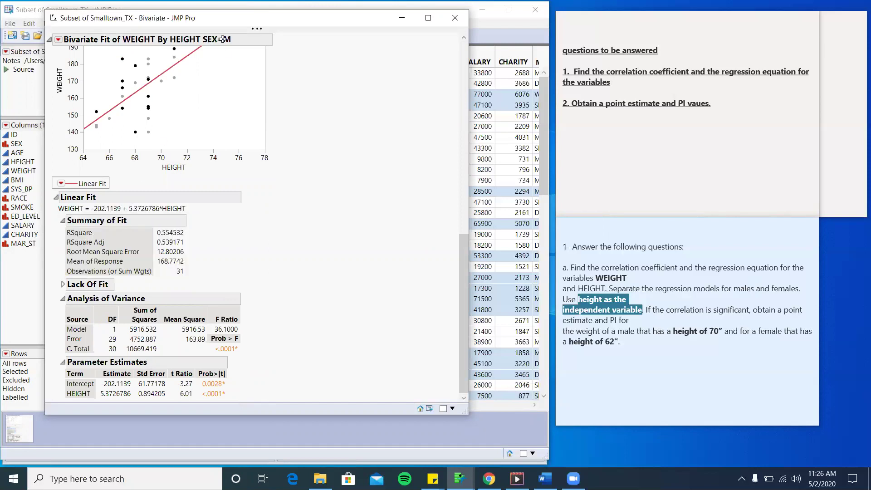
{"action": "scroll", "coordinate": [241, 275], "scroll_direction": "up", "scroll_amount": 10}
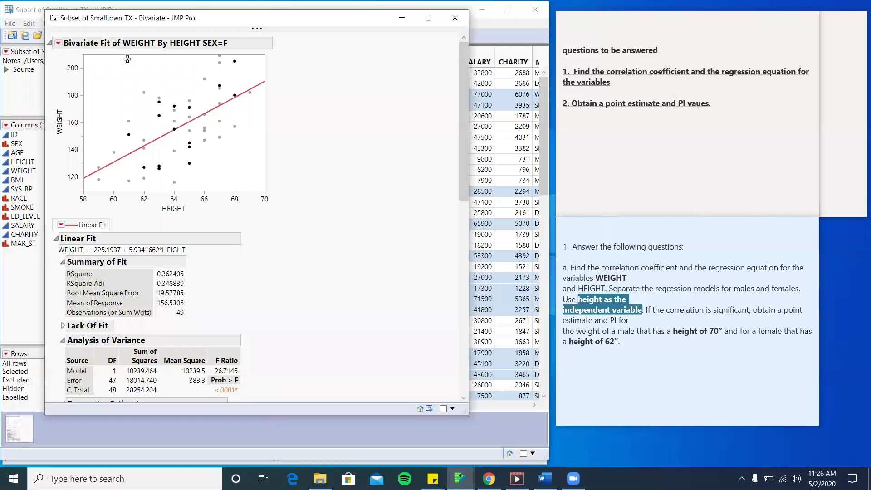
{"action": "left_click", "coordinate": [455, 18]}
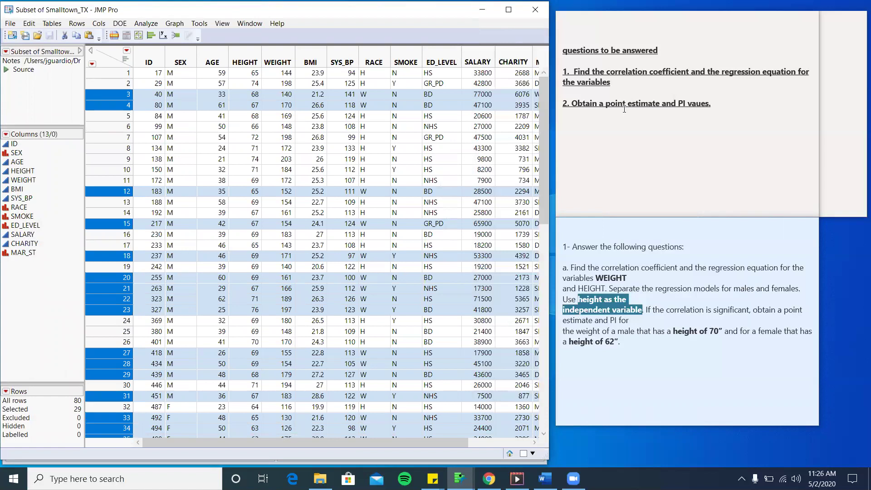
- Start a Multivariate analysis with HEIGHT and WEIGHT as the Y columns
{"action": "left_click", "coordinate": [145, 23]}
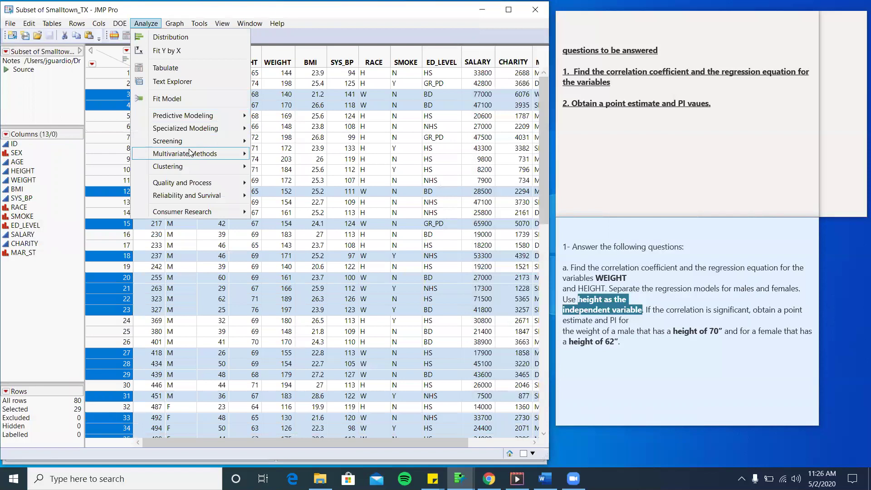
{"action": "mouse_move", "coordinate": [191, 154]}
{"action": "left_click", "coordinate": [303, 156]}
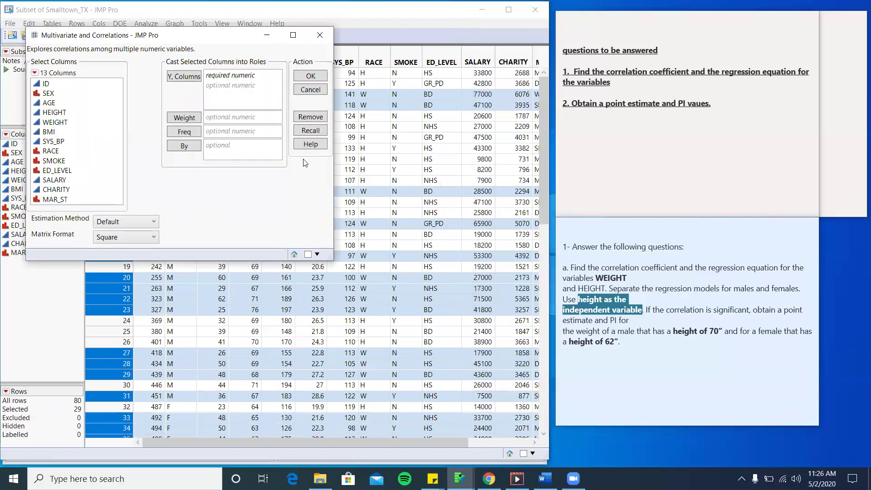
{"action": "left_click", "coordinate": [64, 122]}
{"action": "left_click", "coordinate": [64, 113], "text": "shift"}
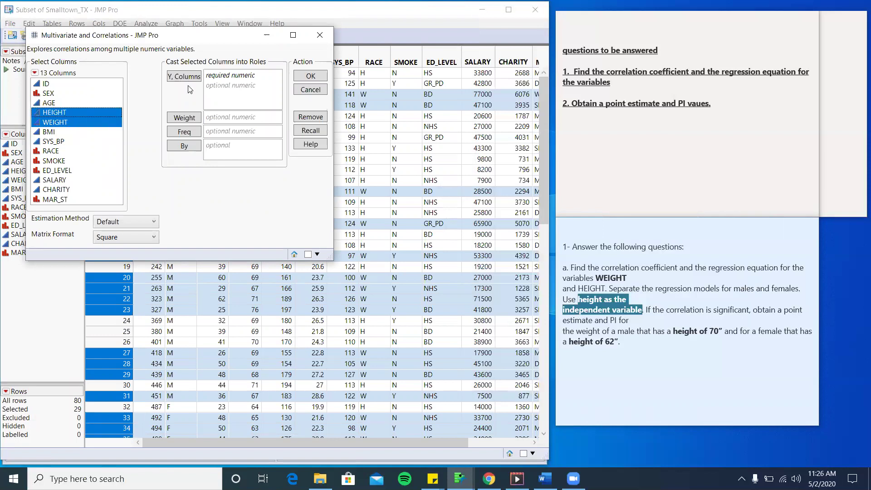
{"action": "left_click", "coordinate": [200, 76]}
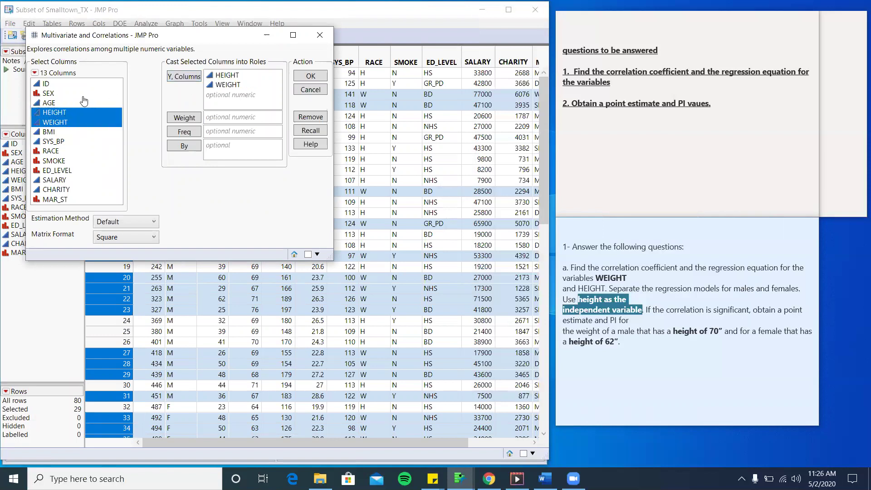
- Run the multivariate analysis grouped by SEX, and close the report after reviewing the female and male correlations
{"action": "left_click", "coordinate": [68, 94]}
{"action": "left_click", "coordinate": [184, 146]}
{"action": "left_click", "coordinate": [310, 76]}
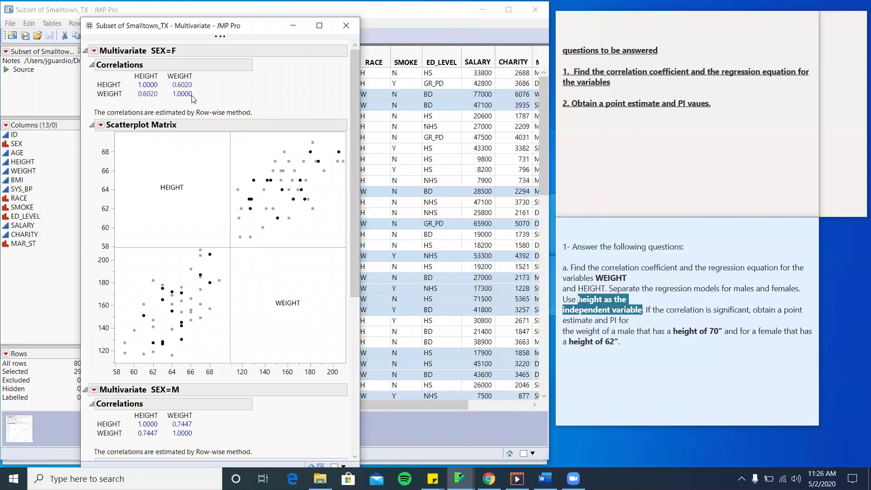
{"action": "scroll", "coordinate": [214, 255], "scroll_direction": "down", "scroll_amount": 5}
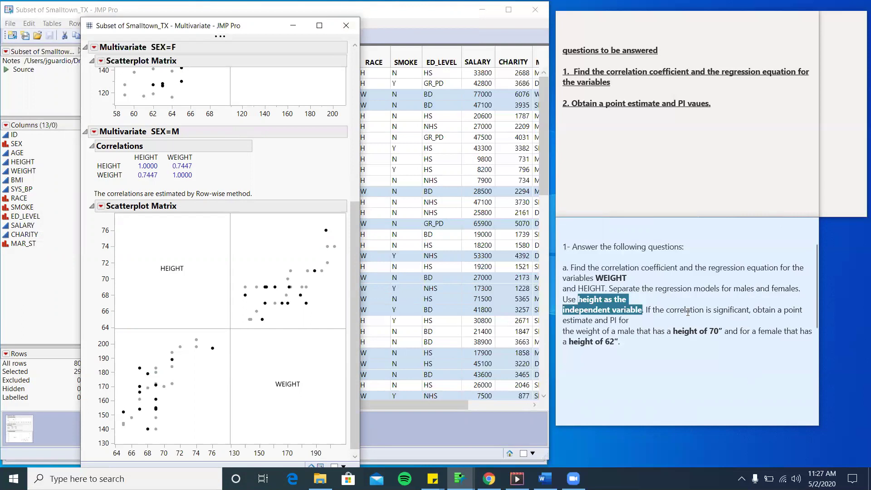
{"action": "left_click", "coordinate": [346, 26]}
- Look through the data table to its last rows, and check the question note for the male and female heights to predict from
{"action": "scroll", "coordinate": [351, 277], "scroll_direction": "down", "scroll_amount": 7}
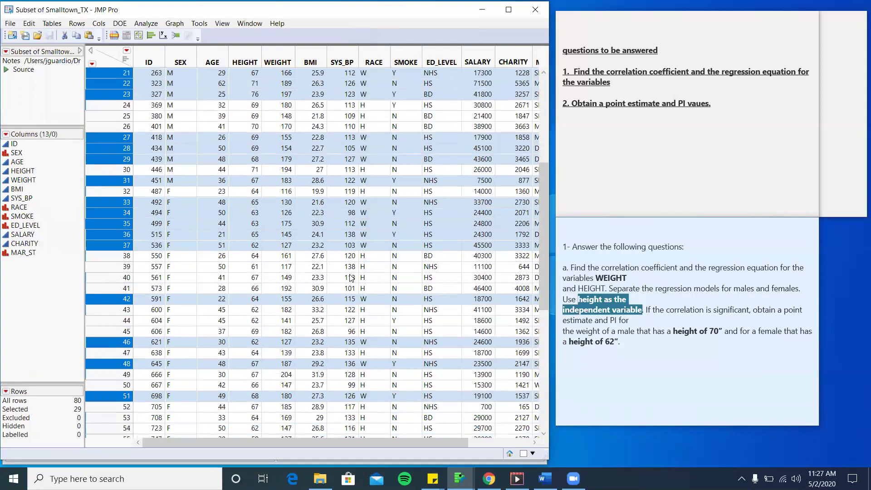
{"action": "scroll", "coordinate": [351, 278], "scroll_direction": "up", "scroll_amount": 7}
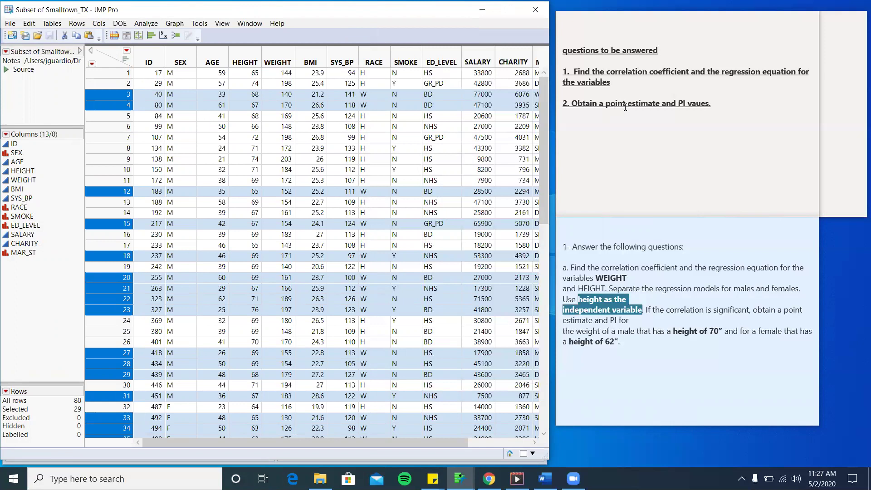
{"action": "left_click", "coordinate": [652, 160]}
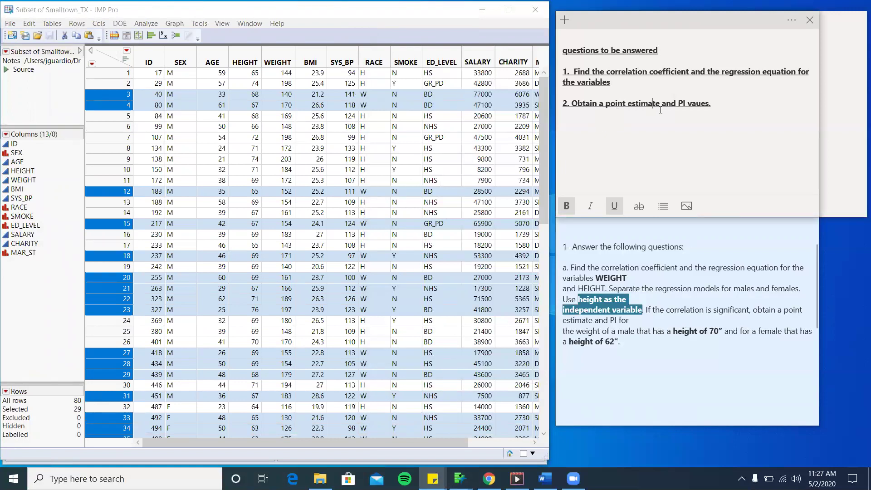
{"action": "left_click", "coordinate": [372, 195]}
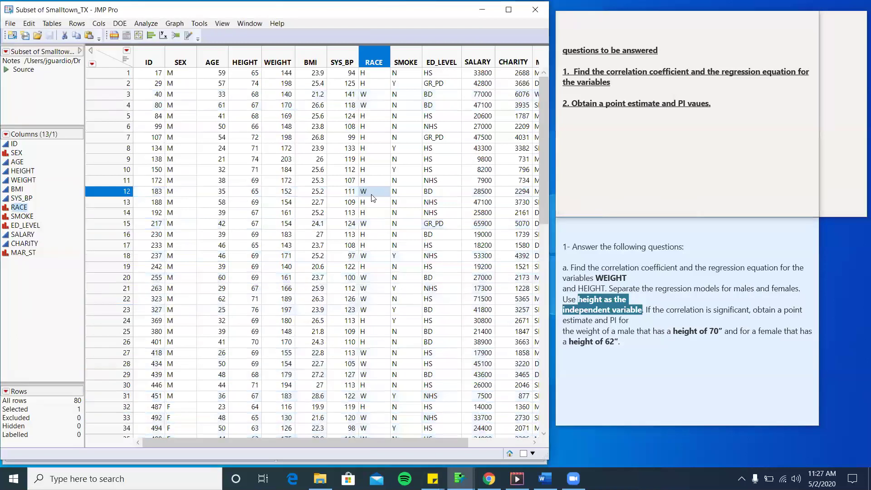
{"action": "scroll", "coordinate": [372, 198], "scroll_direction": "down", "scroll_amount": 15}
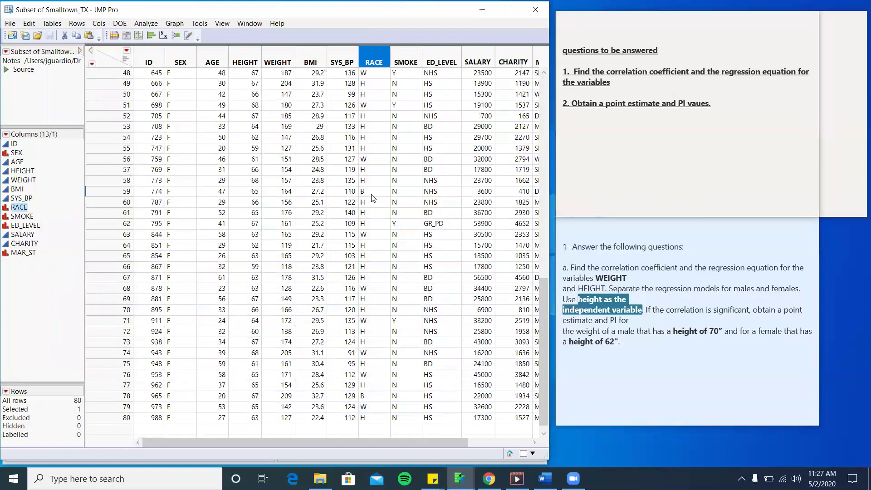
{"action": "double_click", "coordinate": [702, 331]}
{"action": "double_click", "coordinate": [716, 331]}
{"action": "double_click", "coordinate": [611, 344]}
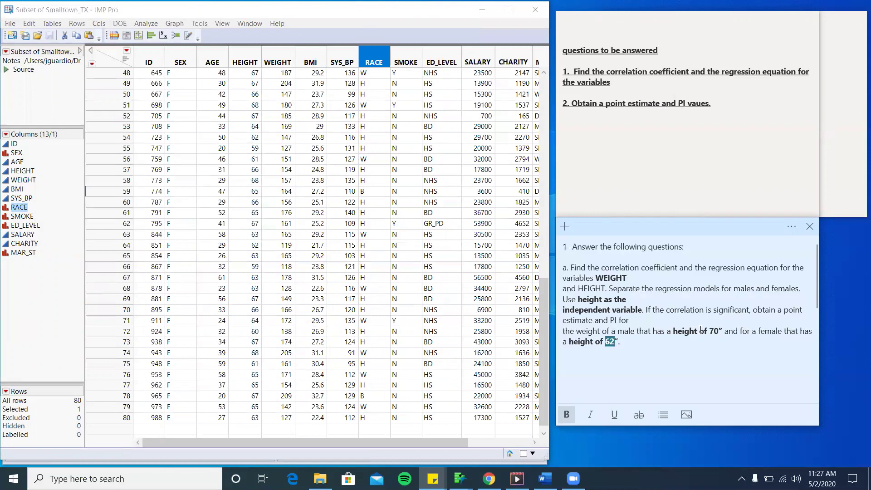
- Add two blank rows, 81 and 82, below the last record, and shorten the data table window
{"action": "left_click", "coordinate": [127, 434]}
{"action": "double_click", "coordinate": [127, 434]}
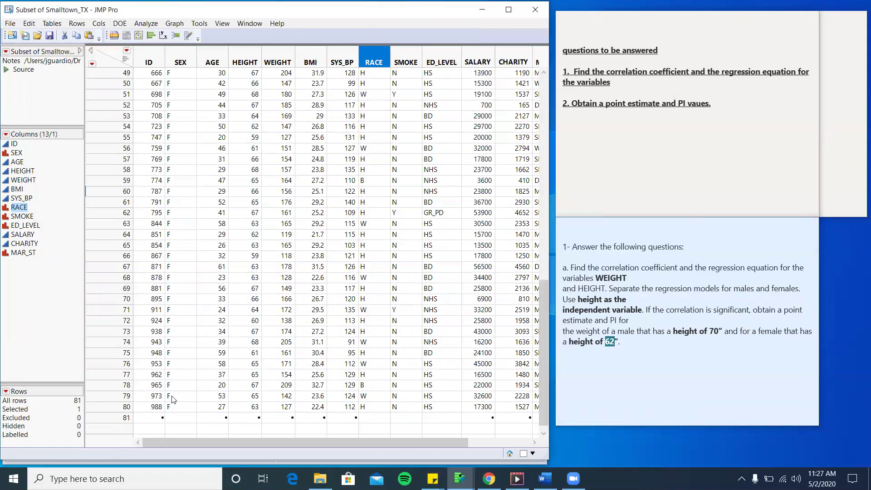
{"action": "double_click", "coordinate": [128, 431]}
{"action": "left_click_drag", "start_coordinate": [484, 459], "coordinate": [484, 335]}
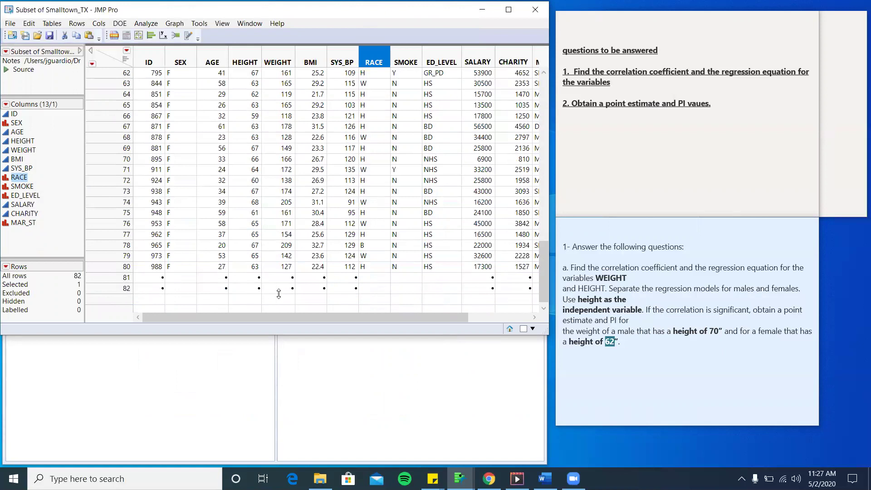
- Enter M as the SEX in row 81 and F in row 82
{"action": "left_click", "coordinate": [173, 278]}
{"action": "type", "text": "m"}
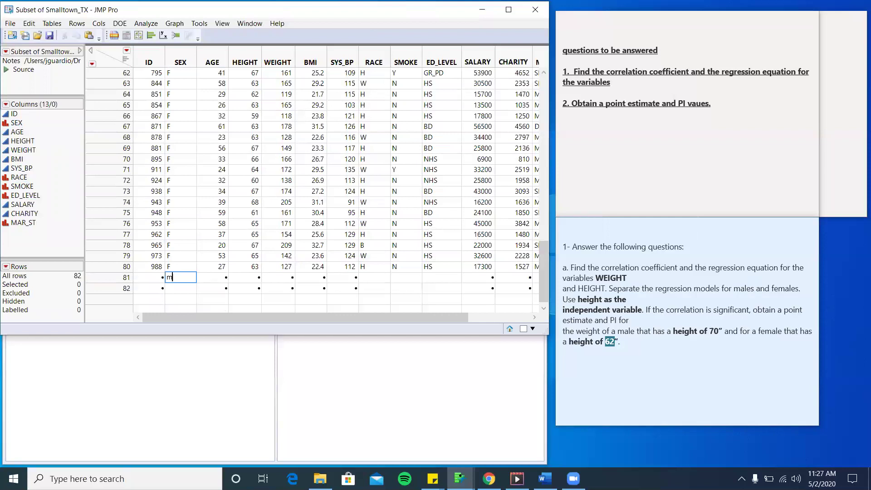
{"action": "key", "text": "BackSpace"}
{"action": "type", "text": "M"}
{"action": "key", "text": "Return"}
{"action": "type", "text": "F"}
- Enter a HEIGHT of 70 for the male in row 81 and 62 for the female in row 82
{"action": "left_click", "coordinate": [173, 278]}
{"action": "left_click", "coordinate": [253, 277]}
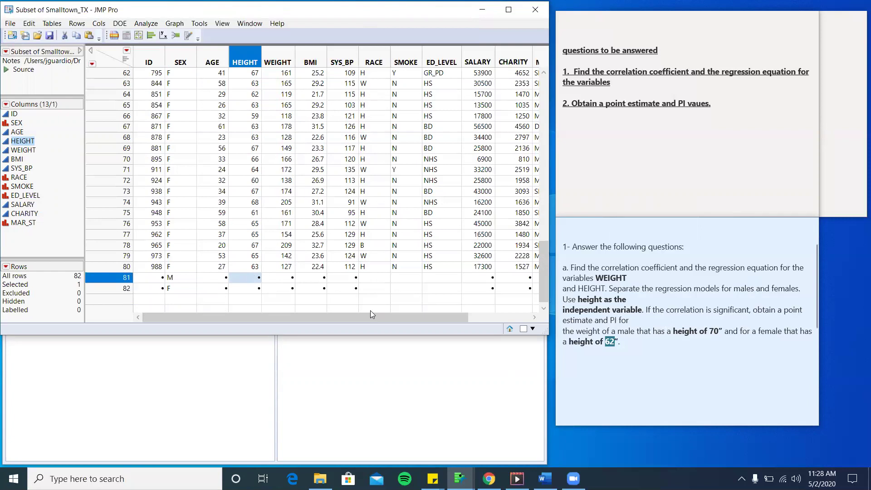
{"action": "type", "text": "70"}
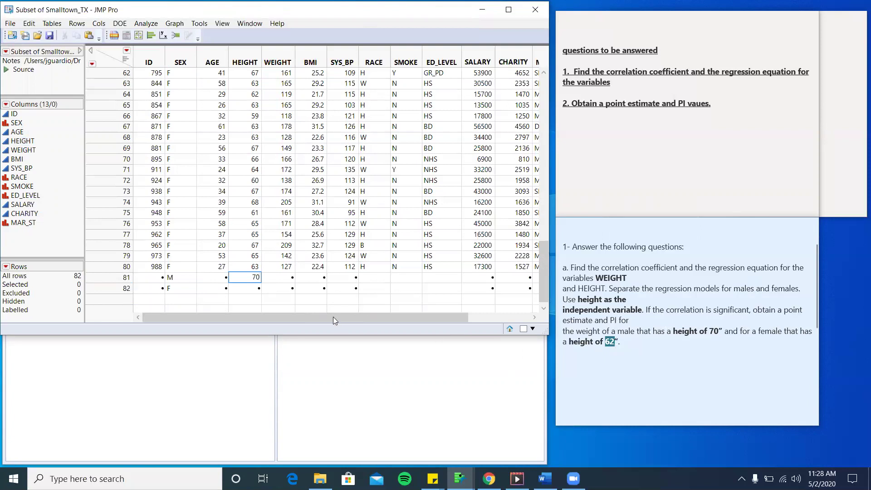
{"action": "left_click", "coordinate": [253, 291]}
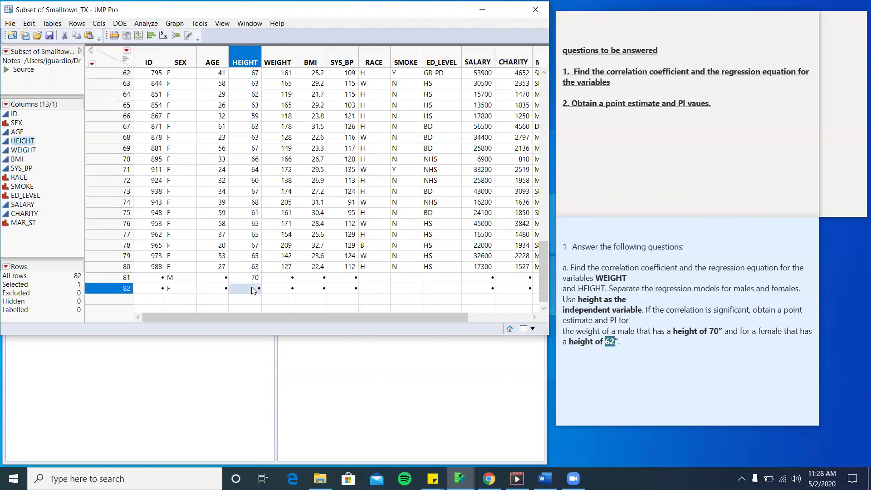
{"action": "type", "text": "62"}
{"action": "key", "text": "Tab"}
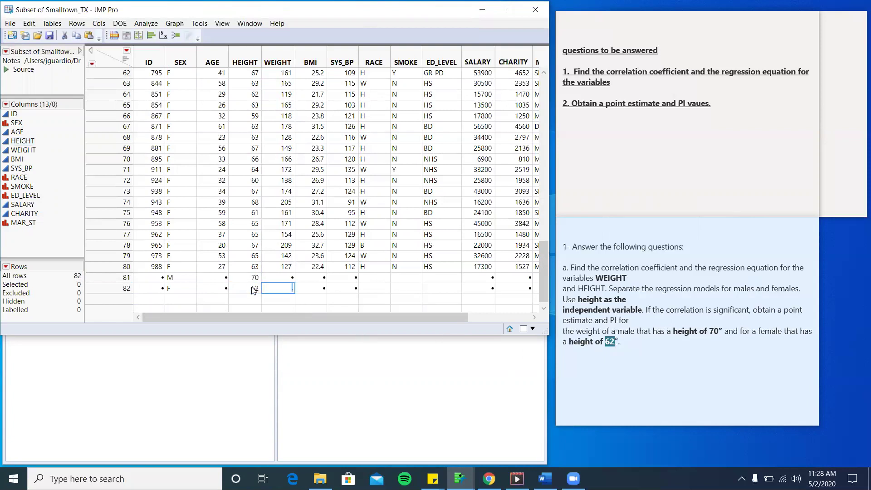
{"action": "scroll", "coordinate": [253, 291], "scroll_direction": "up", "scroll_amount": 20}
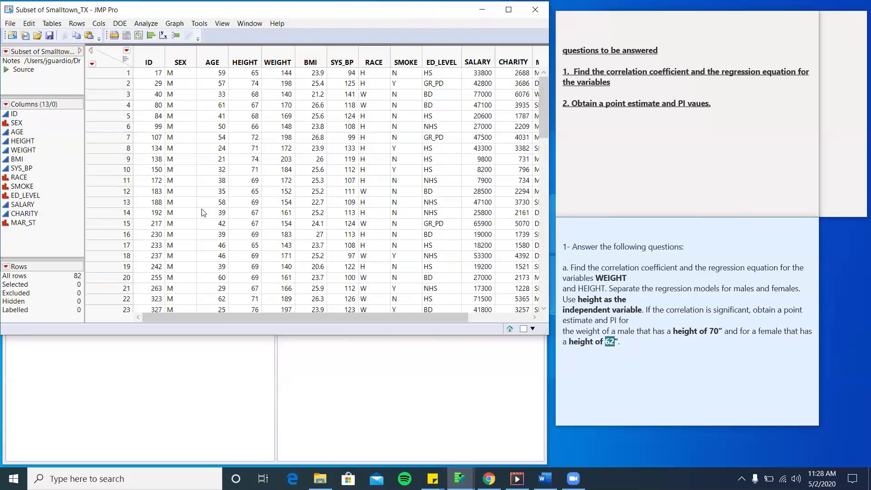
- Set up a Fit Model analysis with HEIGHT as the model effect and WEIGHT as the Y response
{"action": "left_click", "coordinate": [146, 23]}
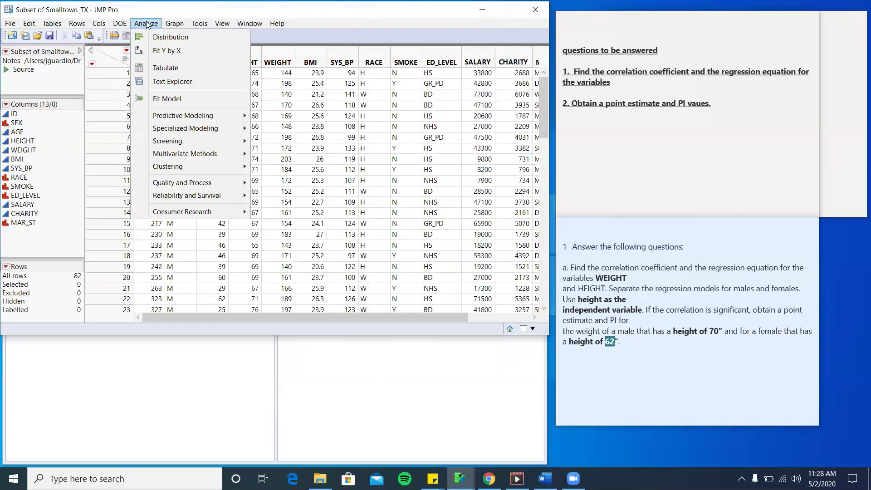
{"action": "left_click", "coordinate": [159, 99]}
{"action": "left_click_drag", "start_coordinate": [560, 101], "coordinate": [225, 45]}
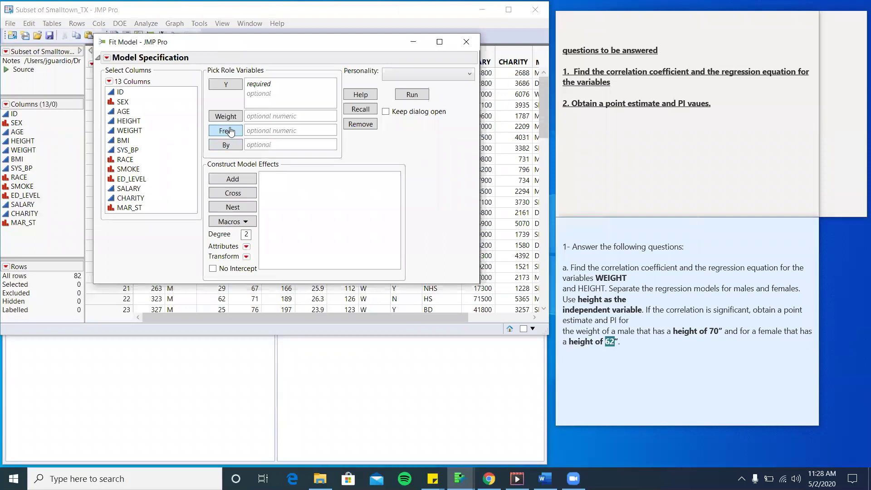
{"action": "left_click", "coordinate": [132, 122]}
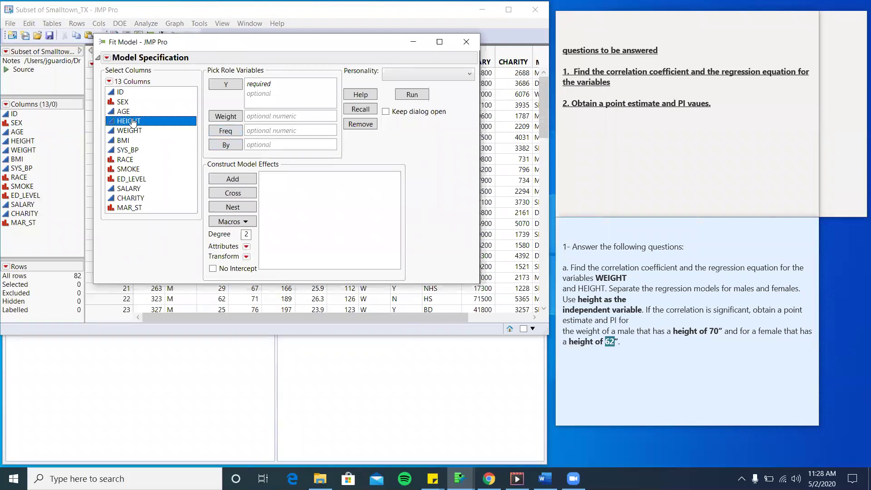
{"action": "left_click", "coordinate": [245, 182]}
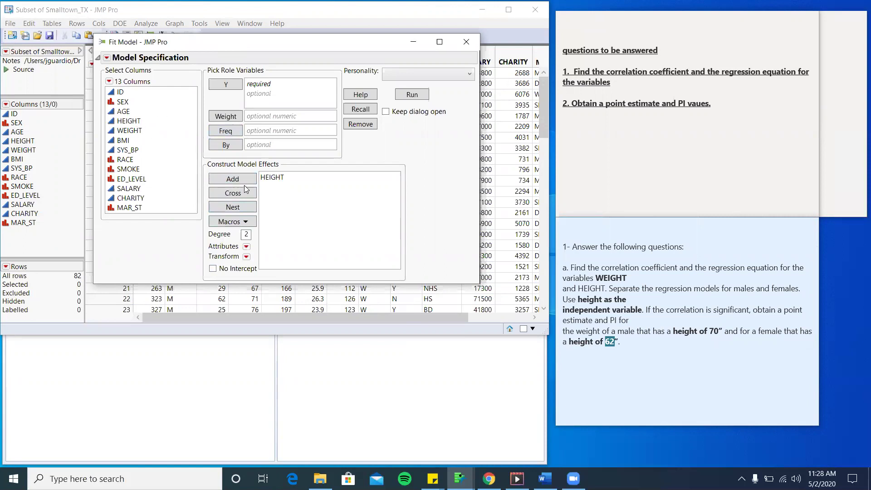
{"action": "left_click", "coordinate": [132, 131]}
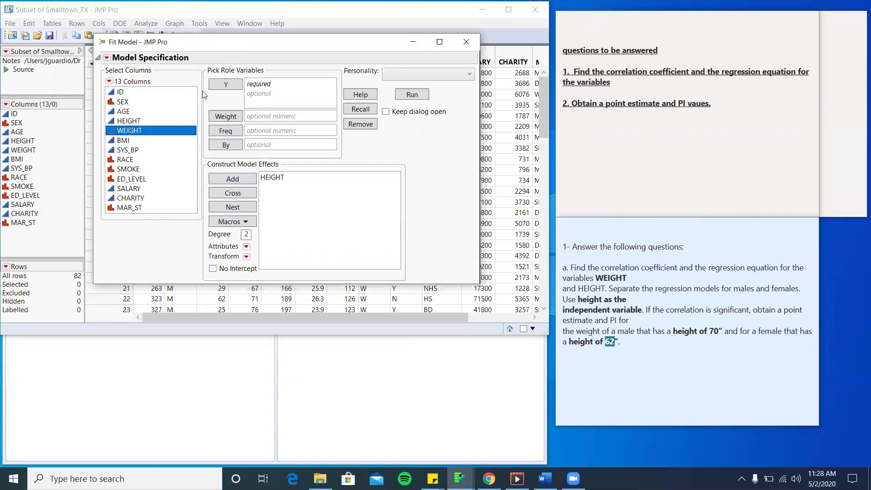
{"action": "left_click", "coordinate": [221, 88]}
- Group the Fit Model analysis by SEX and run it
{"action": "left_click", "coordinate": [123, 102]}
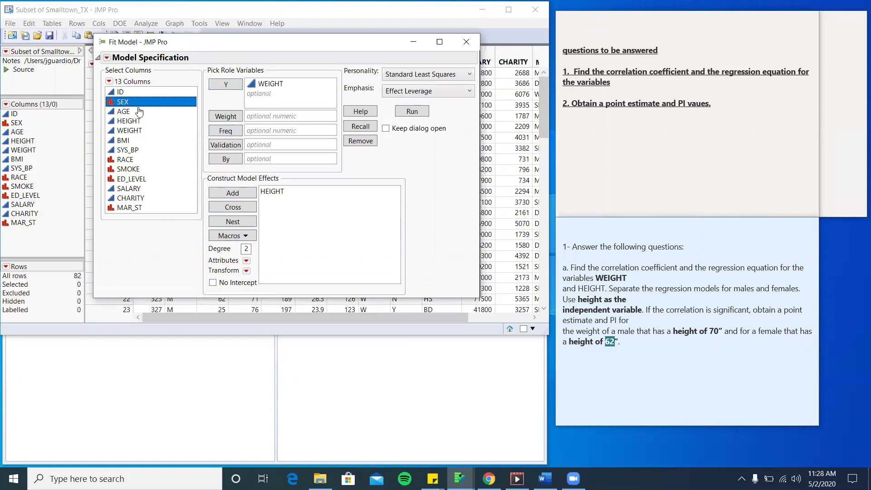
{"action": "left_click", "coordinate": [234, 161]}
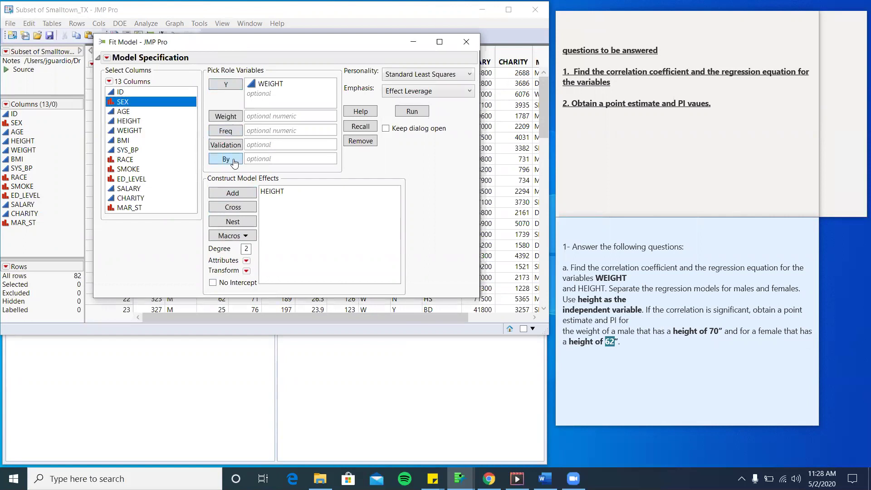
{"action": "left_click", "coordinate": [418, 115]}
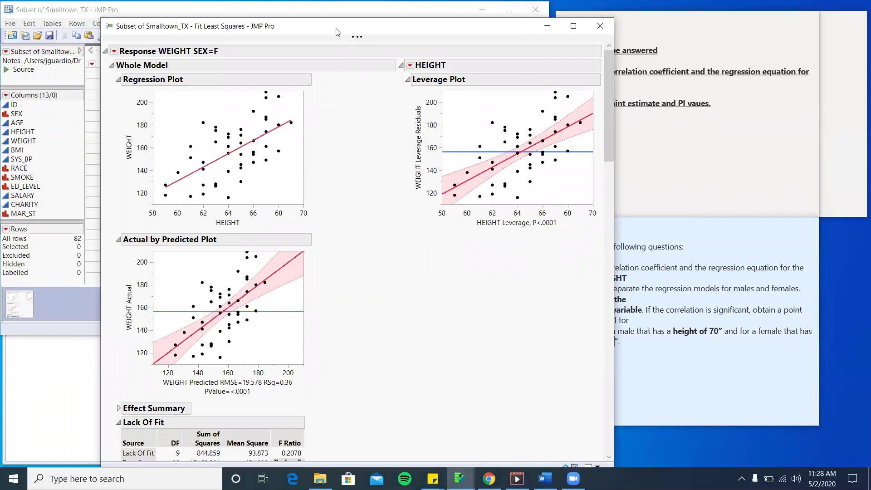
- Move the Fit Least Squares report clear of the question notes and examine the female and male regression results, including the female parameter estimates
{"action": "left_click_drag", "start_coordinate": [336, 32], "coordinate": [269, 22]}
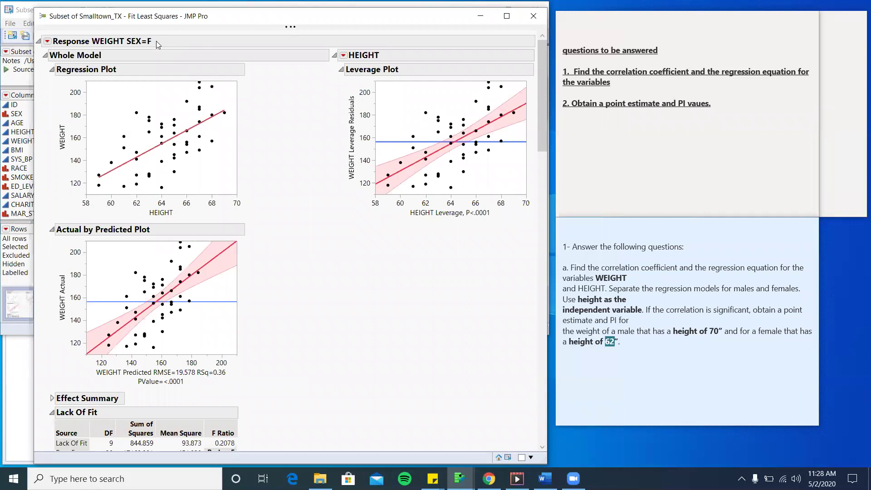
{"action": "scroll", "coordinate": [240, 220], "scroll_direction": "down", "scroll_amount": 10}
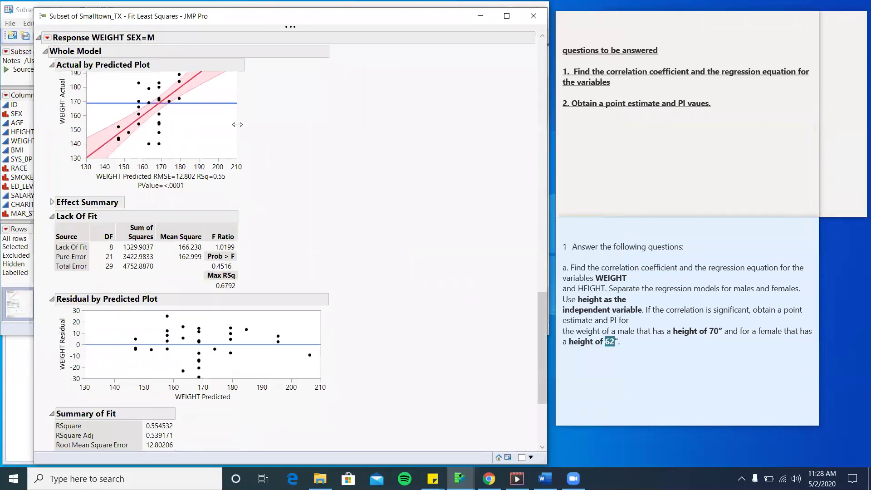
{"action": "scroll", "coordinate": [239, 122], "scroll_direction": "up", "scroll_amount": 2}
{"action": "scroll", "coordinate": [342, 171], "scroll_direction": "up", "scroll_amount": 10}
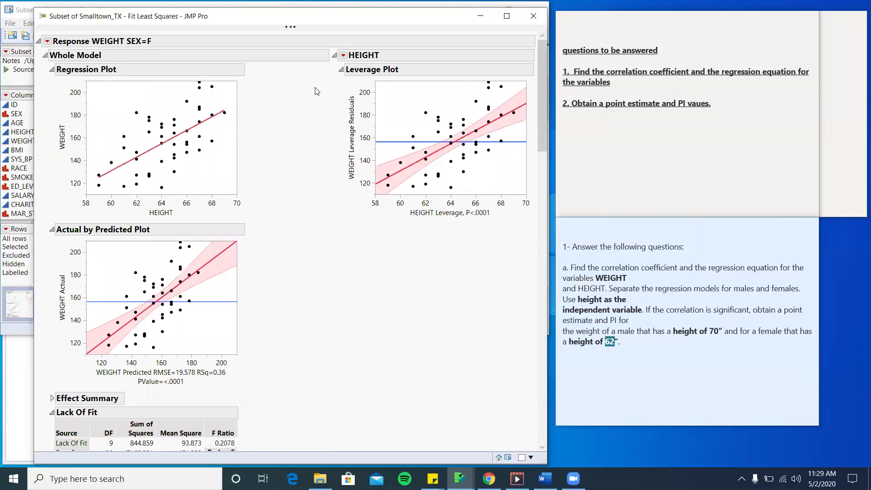
{"action": "scroll", "coordinate": [325, 278], "scroll_direction": "down", "scroll_amount": 15}
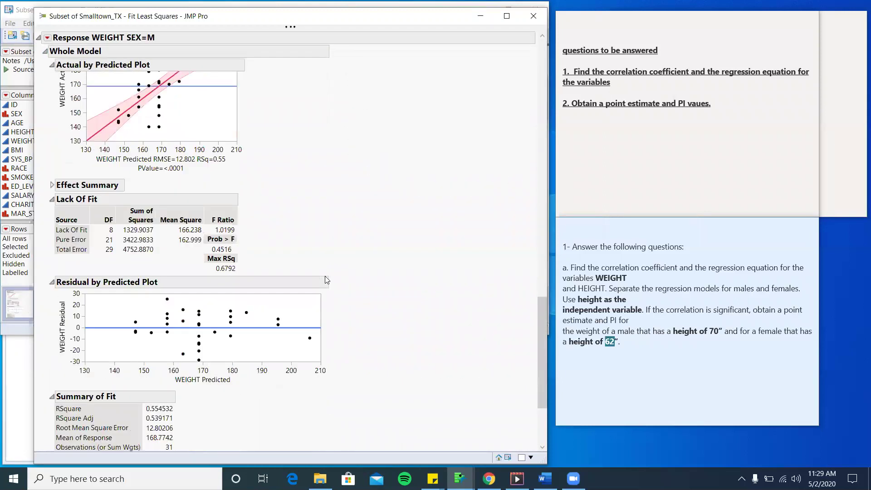
{"action": "scroll", "coordinate": [327, 280], "scroll_direction": "up", "scroll_amount": 15}
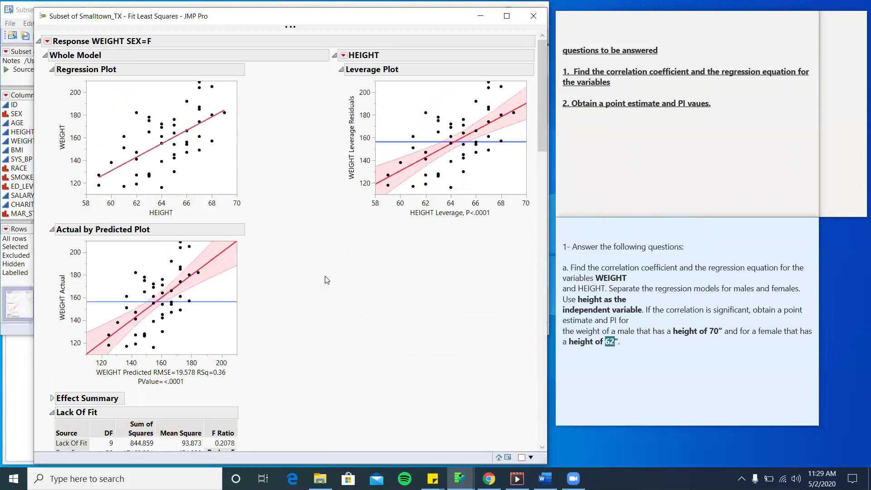
{"action": "scroll", "coordinate": [327, 280], "scroll_direction": "down", "scroll_amount": 5}
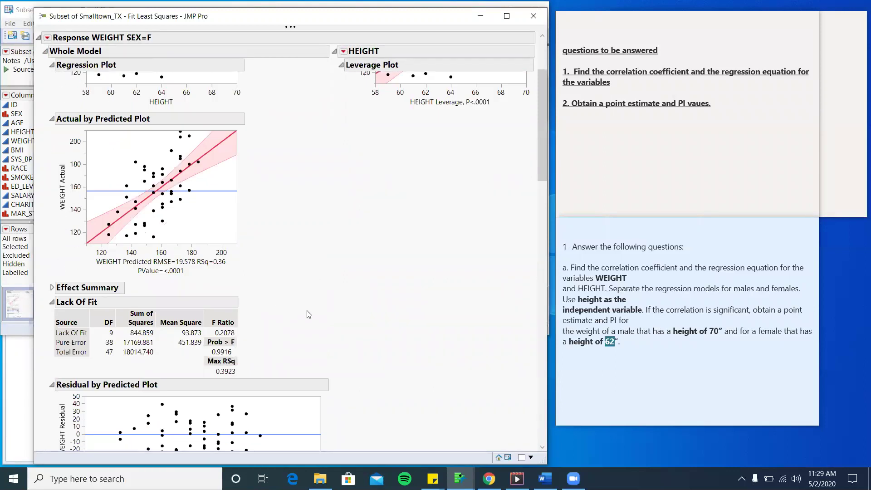
{"action": "scroll", "coordinate": [308, 314], "scroll_direction": "down", "scroll_amount": 10}
{"action": "scroll", "coordinate": [309, 314], "scroll_direction": "down", "scroll_amount": 2}
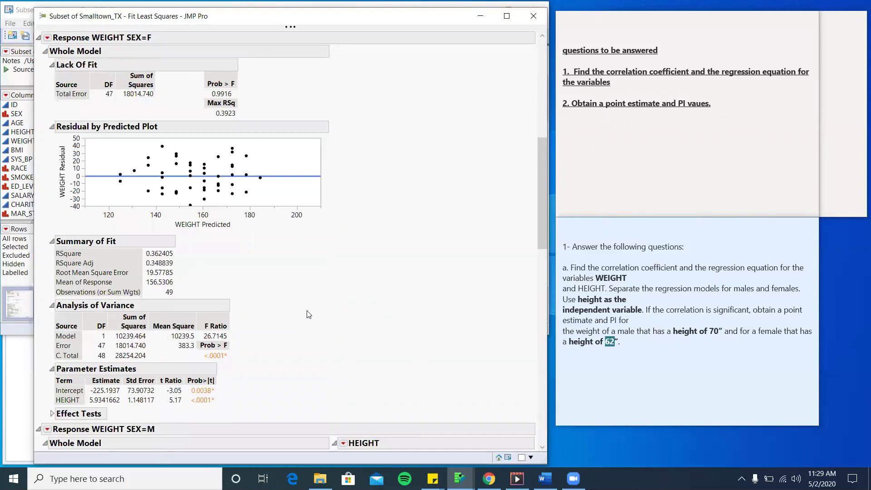
{"action": "scroll", "coordinate": [308, 314], "scroll_direction": "down", "scroll_amount": 3}
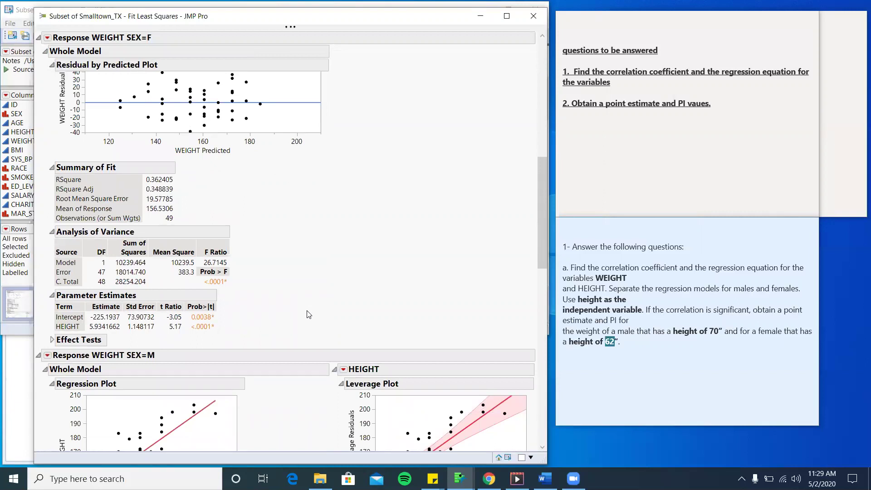
{"action": "scroll", "coordinate": [309, 314], "scroll_direction": "up", "scroll_amount": 15}
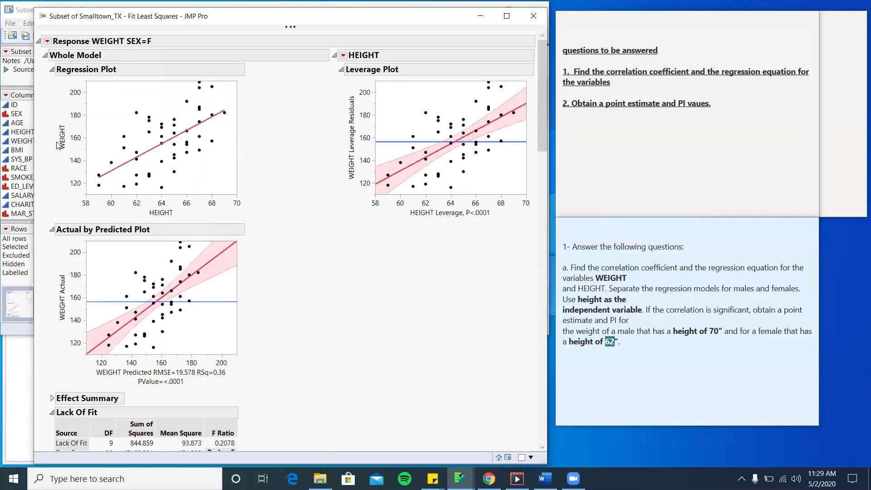
- Save the Predicted Values and Indiv Confidence Interval columns for the SEX=F WEIGHT model to the data table
{"action": "left_click", "coordinate": [47, 41]}
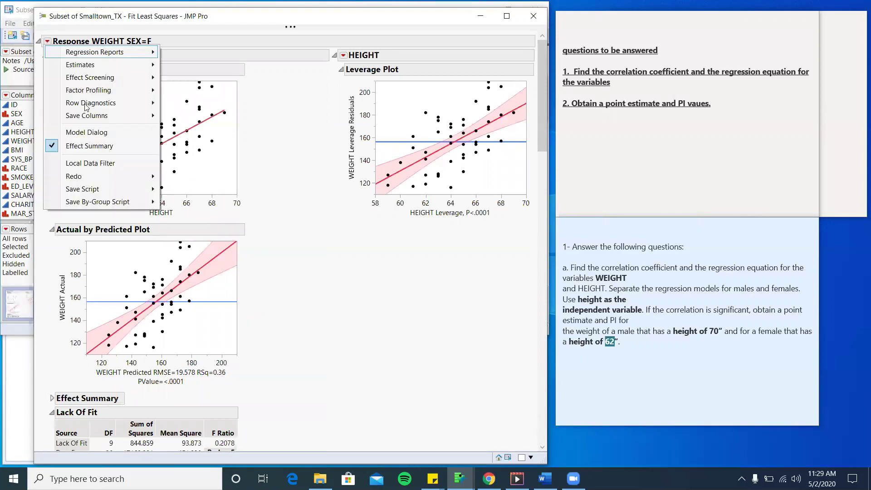
{"action": "mouse_move", "coordinate": [92, 121]}
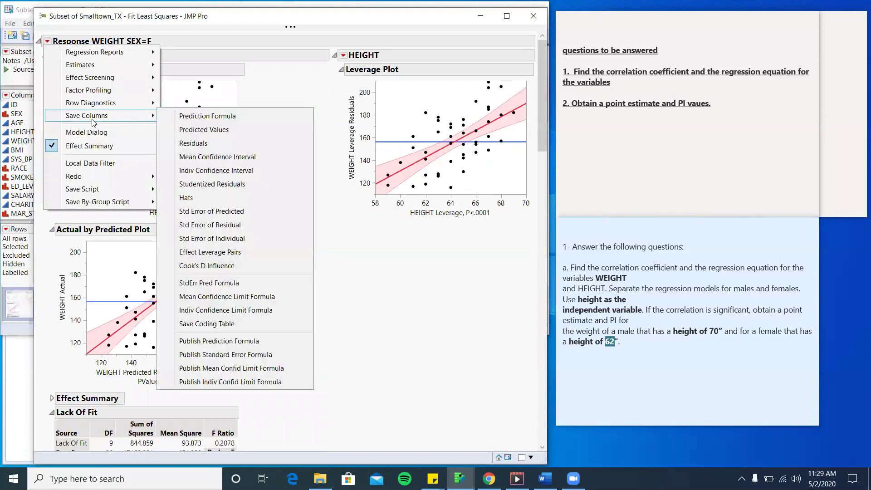
{"action": "left_click", "coordinate": [195, 131]}
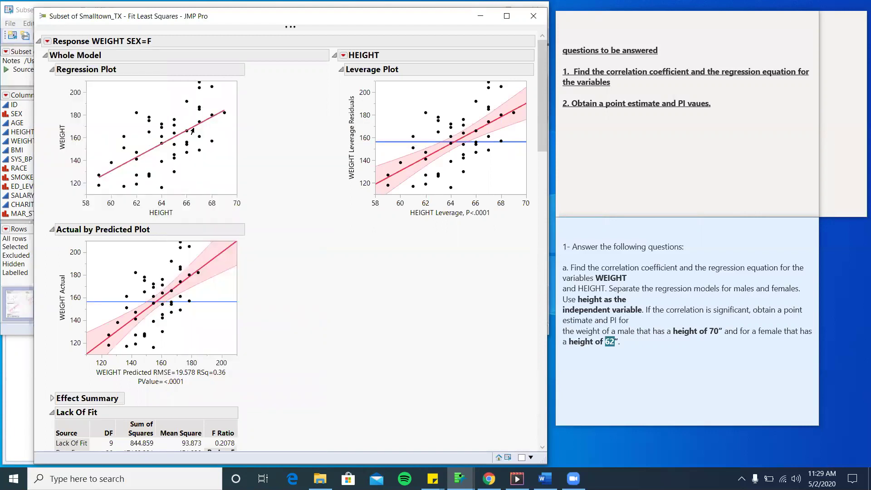
{"action": "left_click", "coordinate": [48, 43]}
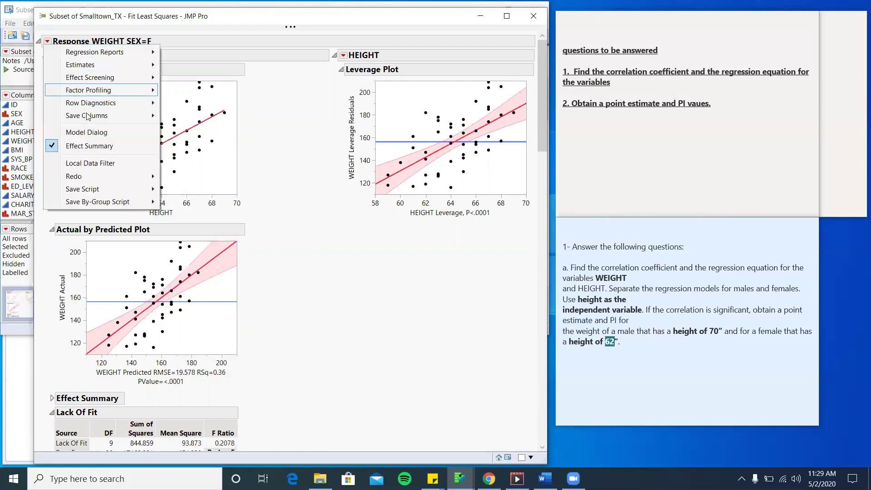
{"action": "mouse_move", "coordinate": [93, 119]}
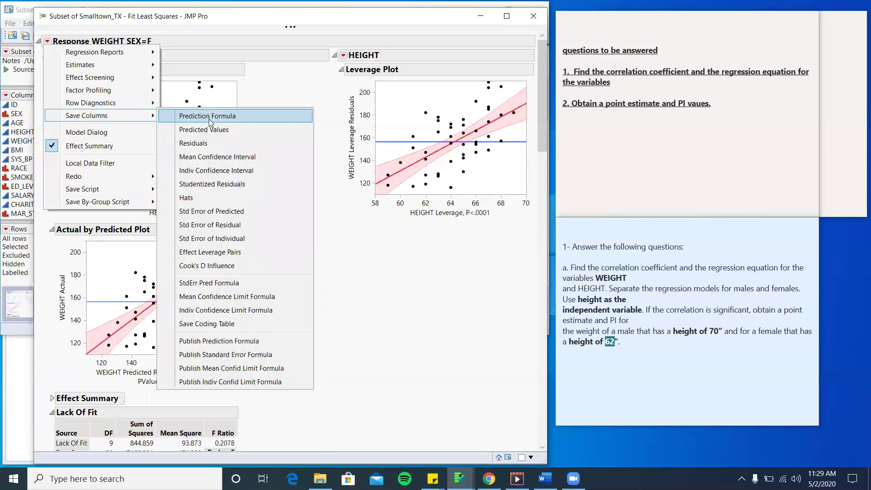
{"action": "left_click", "coordinate": [226, 171]}
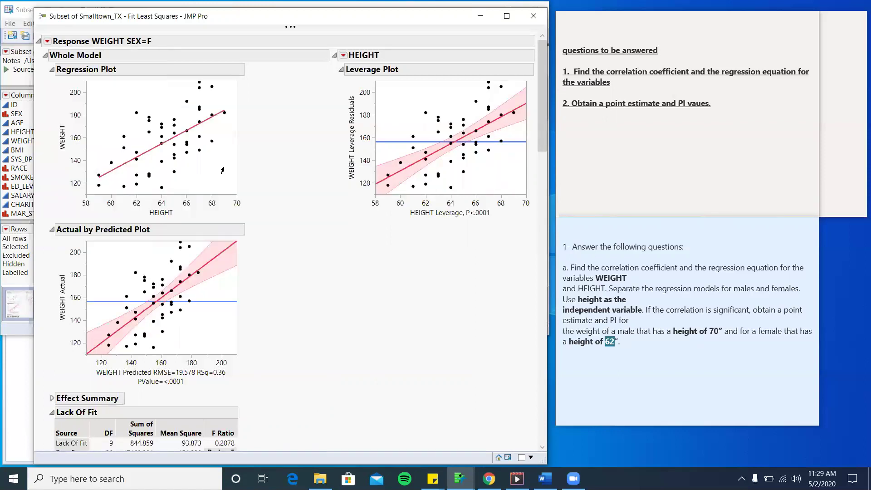
- Save the Predicted Values and Indiv Confidence Interval columns for the SEX=M WEIGHT model to the data table and close the Fit Least Squares report
{"action": "scroll", "coordinate": [347, 204], "scroll_direction": "down", "scroll_amount": 3}
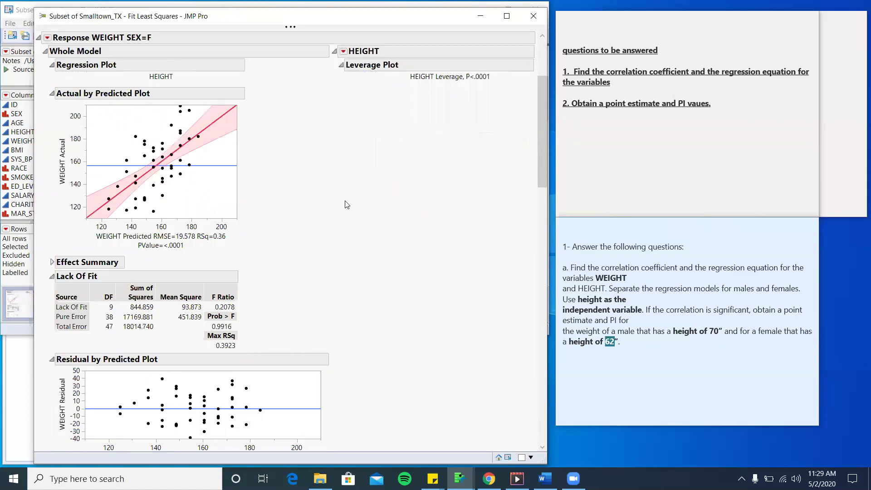
{"action": "scroll", "coordinate": [305, 171], "scroll_direction": "down", "scroll_amount": 10}
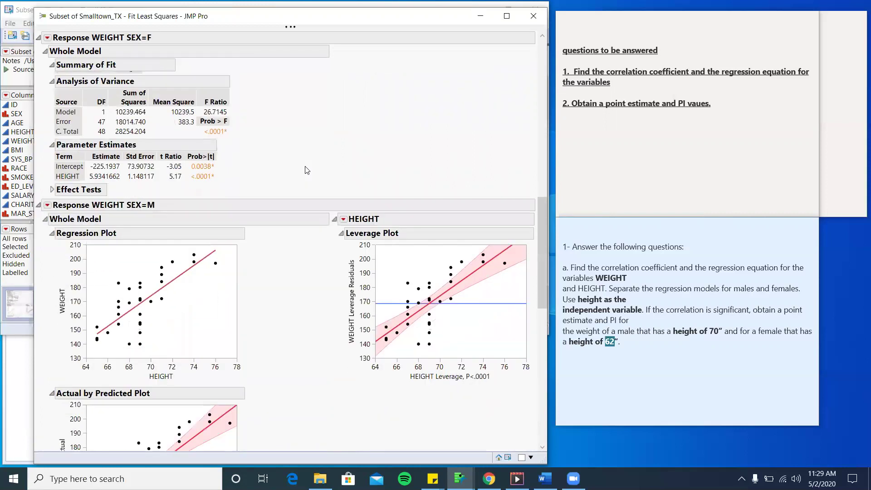
{"action": "scroll", "coordinate": [307, 170], "scroll_direction": "down", "scroll_amount": 4}
{"action": "scroll", "coordinate": [307, 171], "scroll_direction": "up", "scroll_amount": 1}
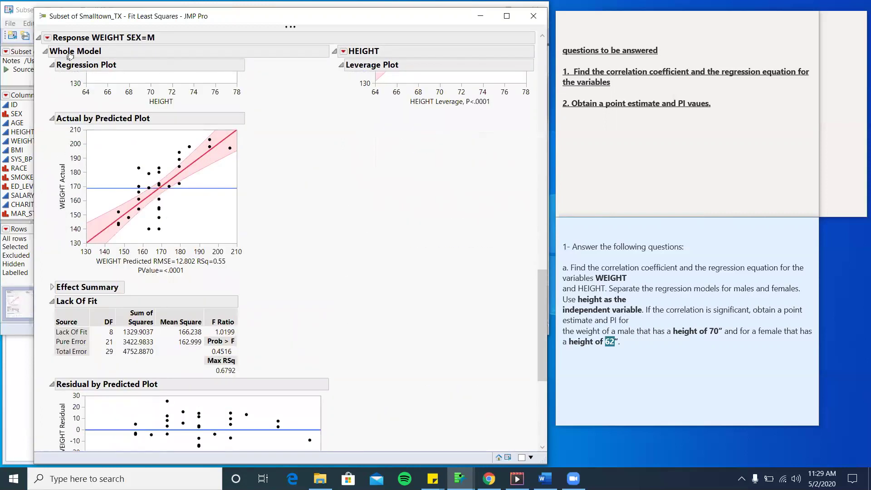
{"action": "left_click", "coordinate": [46, 38]}
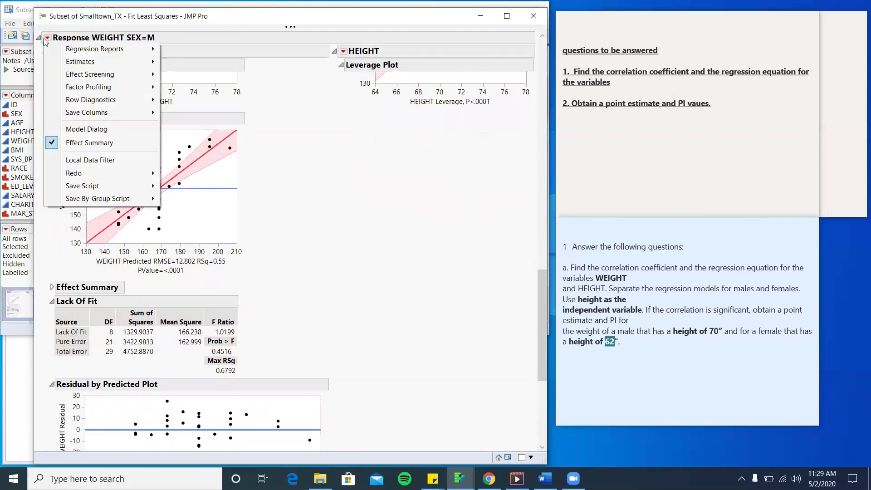
{"action": "mouse_move", "coordinate": [89, 117]}
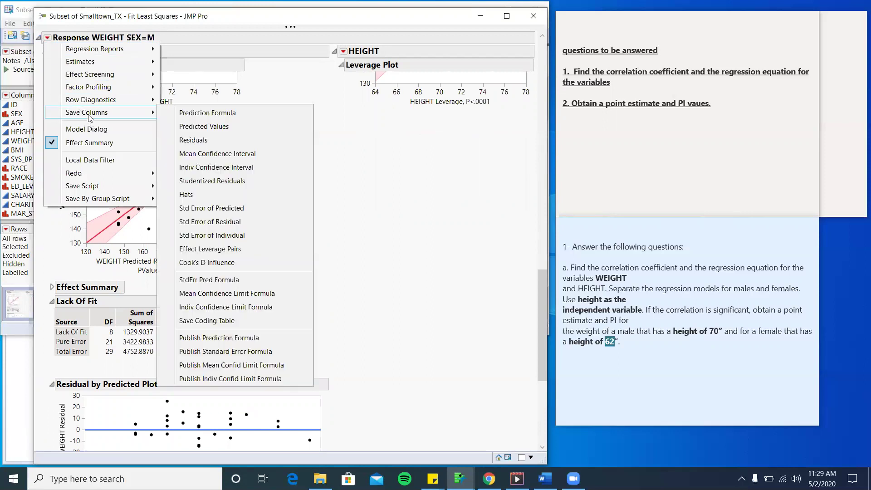
{"action": "left_click", "coordinate": [214, 128]}
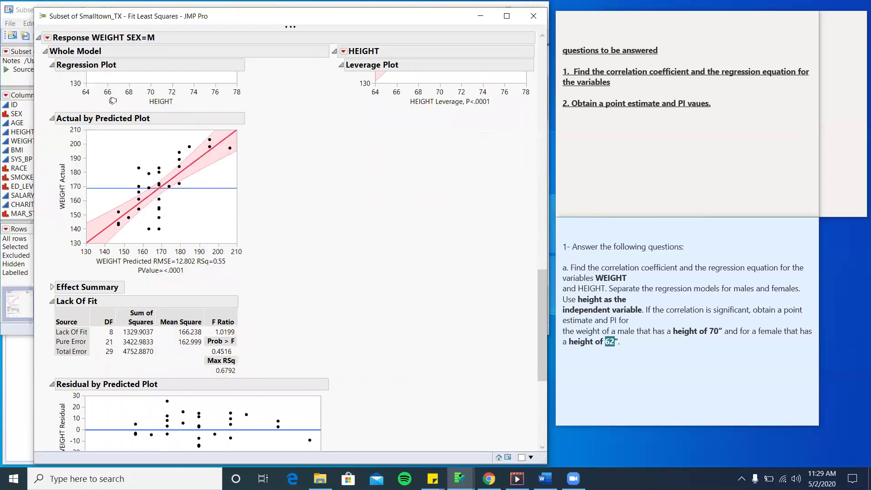
{"action": "left_click", "coordinate": [47, 39]}
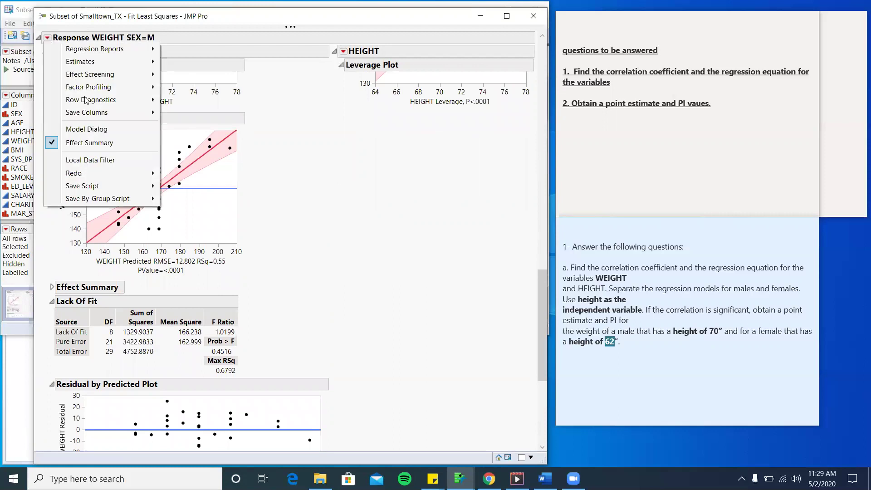
{"action": "mouse_move", "coordinate": [90, 112]}
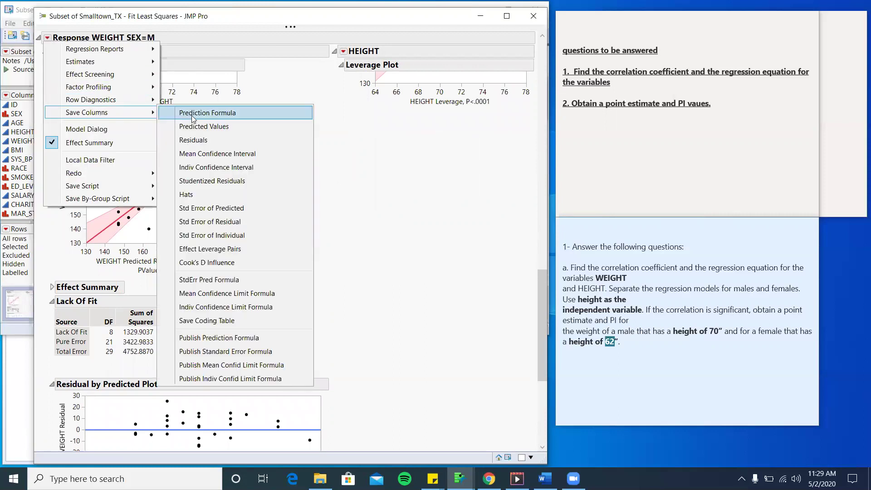
{"action": "left_click", "coordinate": [208, 168]}
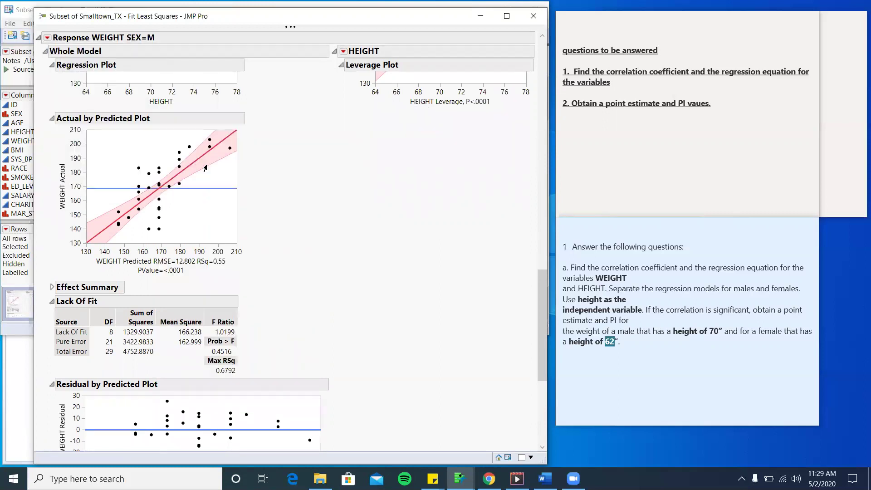
{"action": "scroll", "coordinate": [328, 267], "scroll_direction": "down", "scroll_amount": 5}
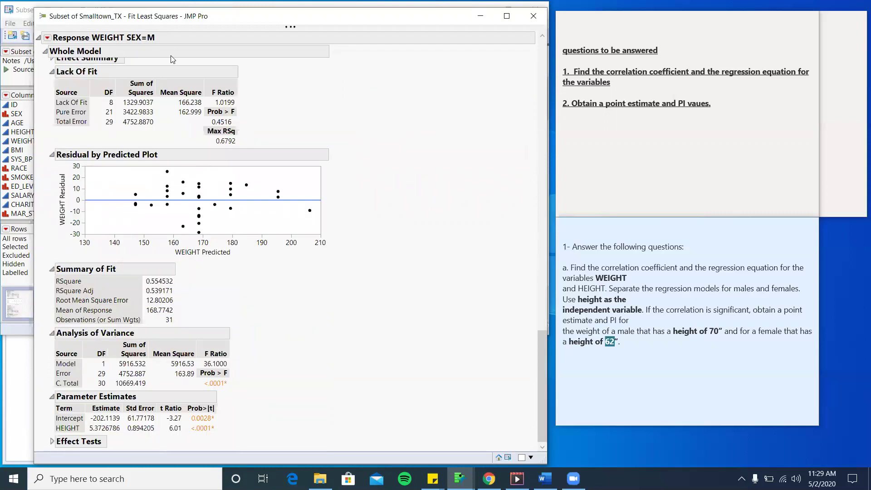
{"action": "left_click", "coordinate": [533, 16]}
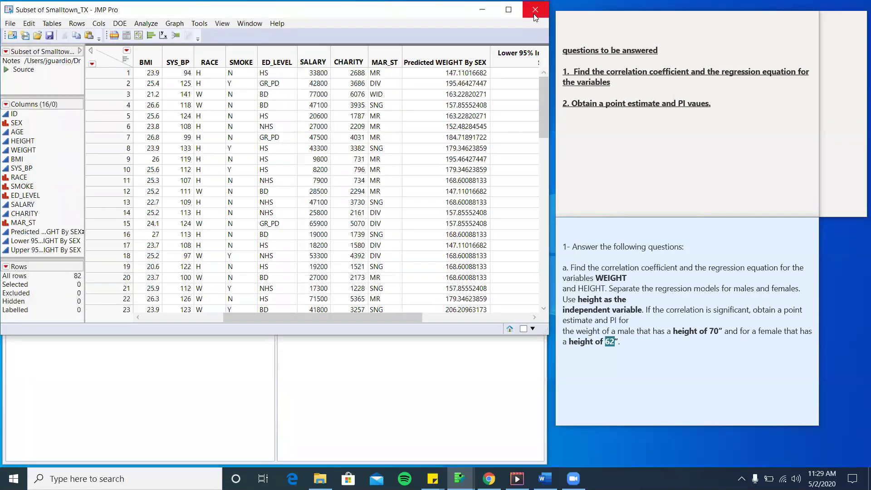
- Review the predicted WEIGHT and 95% individual limits in rows 81 and 82 and close the Subset of Smalltown_TX table without saving
{"action": "left_click", "coordinate": [505, 16]}
{"action": "scroll", "coordinate": [590, 270], "scroll_direction": "down", "scroll_amount": 15}
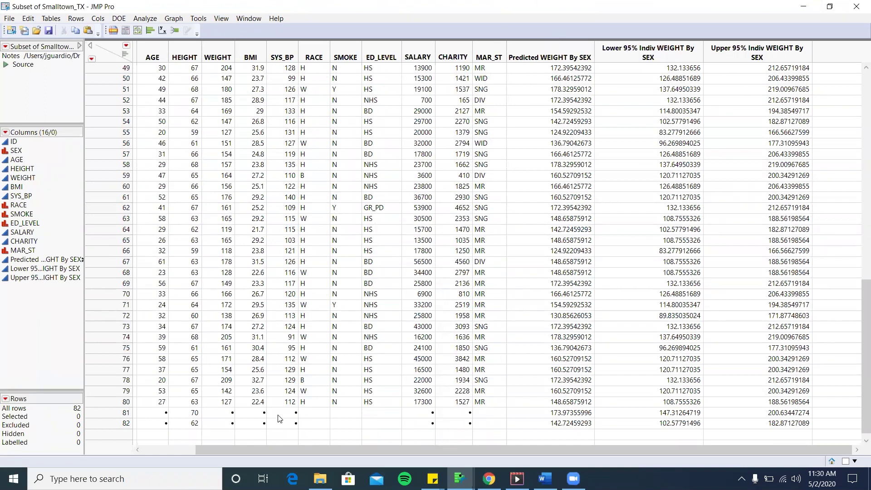
{"action": "scroll", "coordinate": [280, 419], "scroll_direction": "left", "scroll_amount": 5}
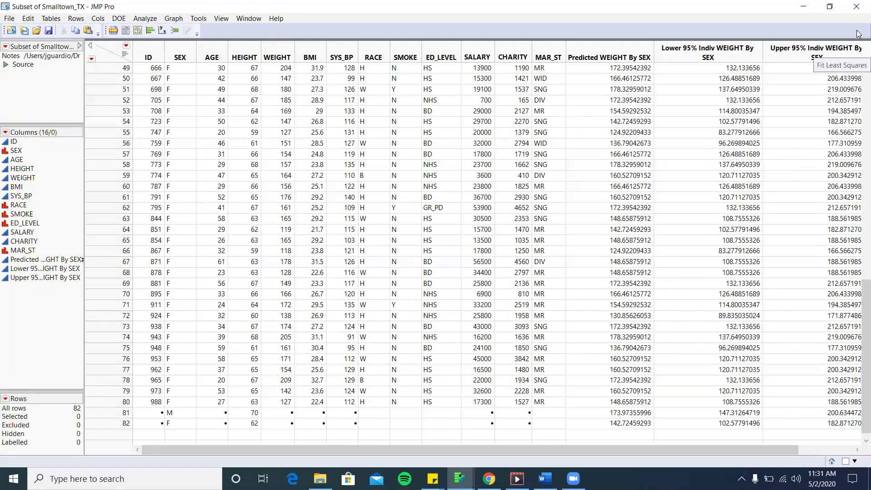
{"action": "left_click", "coordinate": [857, 6]}
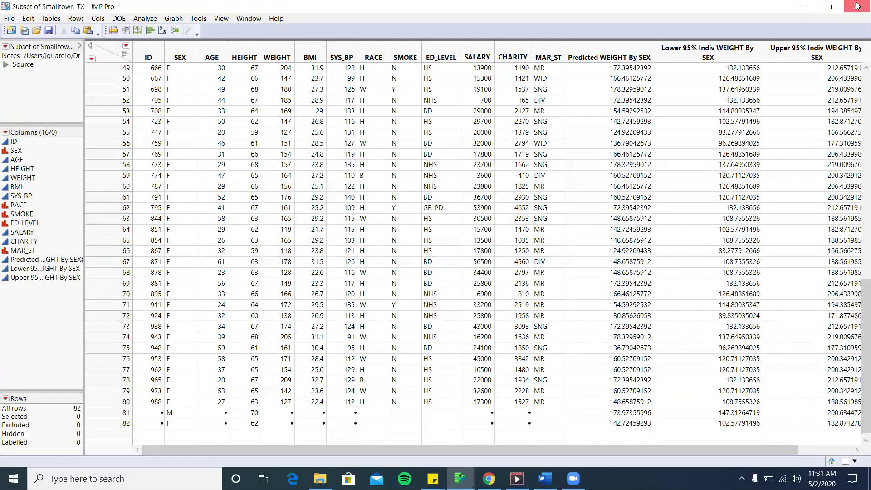
{"action": "left_click", "coordinate": [435, 261]}
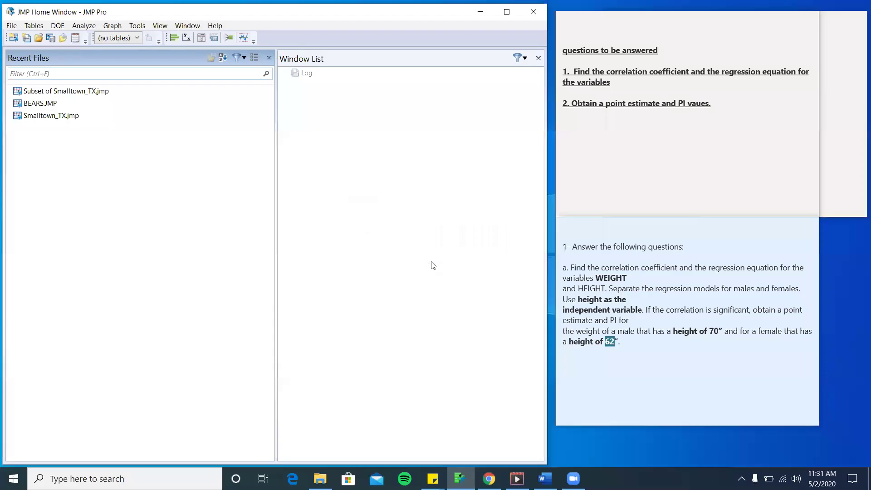
- Read question b in the notes and highlight its instruction for the case where the correlation is not significant
{"action": "scroll", "coordinate": [581, 325], "scroll_direction": "down", "scroll_amount": 5}
{"action": "scroll", "coordinate": [580, 325], "scroll_direction": "up", "scroll_amount": 2}
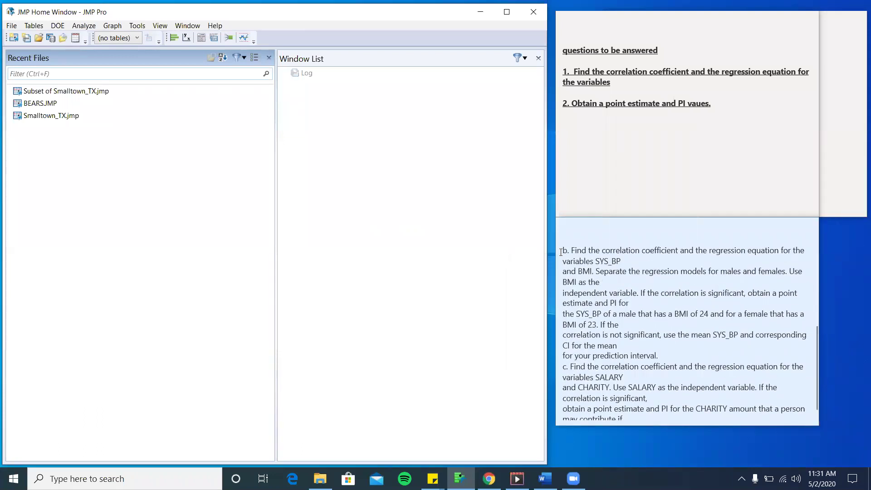
{"action": "triple_click", "coordinate": [562, 252]}
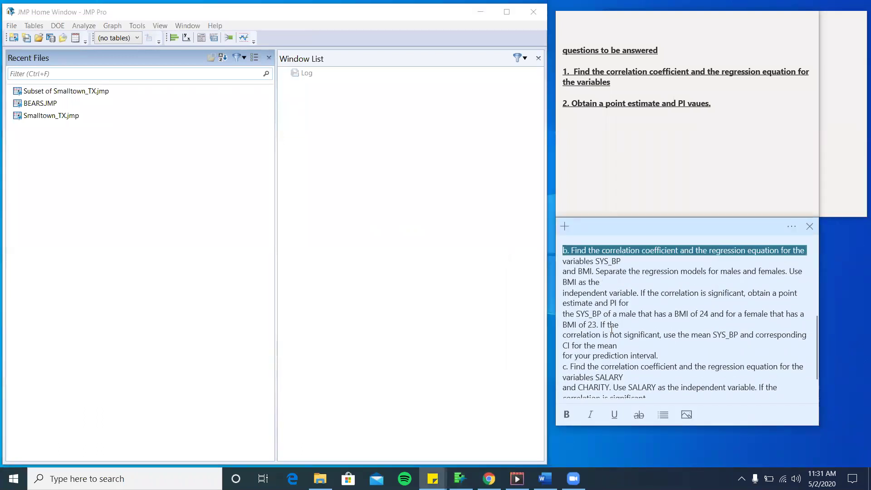
{"action": "left_click", "coordinate": [656, 356]}
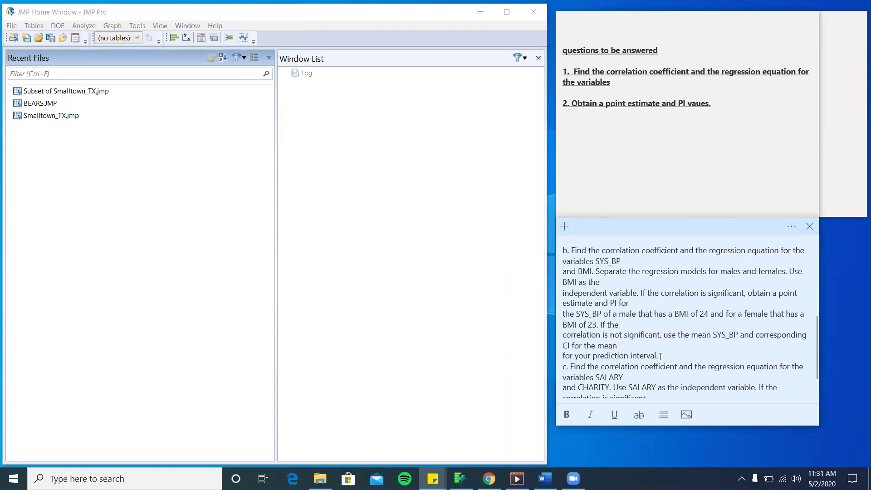
{"action": "left_click_drag", "start_coordinate": [661, 356], "coordinate": [601, 325]}
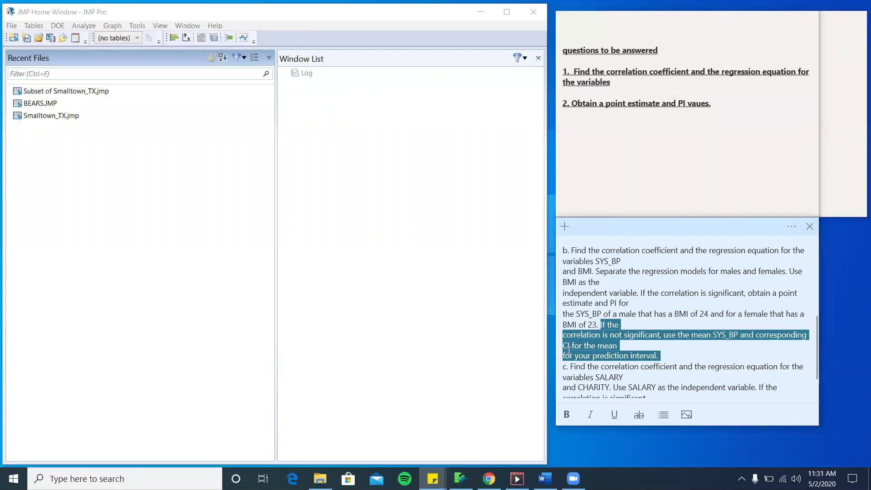
- Reopen Subset of Smalltown_TX.jmp and resize its window to fit beside the question notes at nearly full screen height
{"action": "left_click", "coordinate": [79, 91]}
{"action": "left_click", "coordinate": [78, 91]}
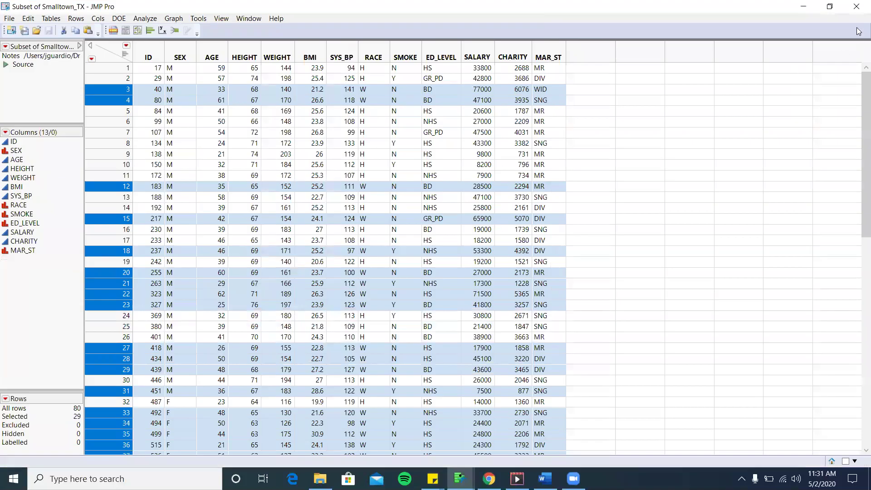
{"action": "left_click", "coordinate": [831, 6]}
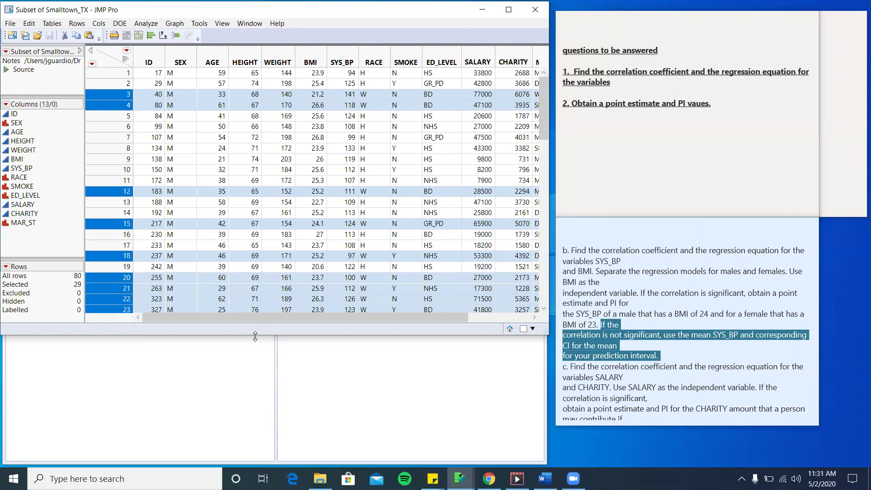
{"action": "left_click_drag", "start_coordinate": [255, 336], "coordinate": [255, 464]}
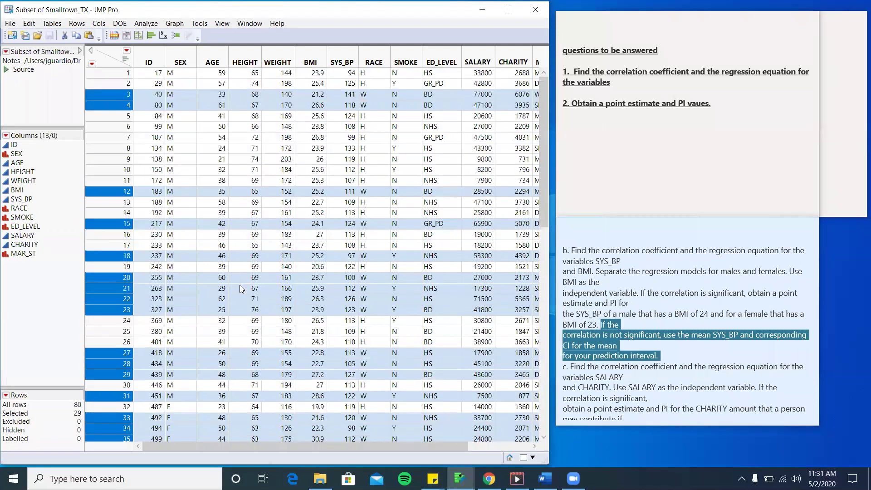
- Run a Multivariate correlation analysis of BMI and SYS_BP, grouped by SEX
{"action": "left_click", "coordinate": [141, 26]}
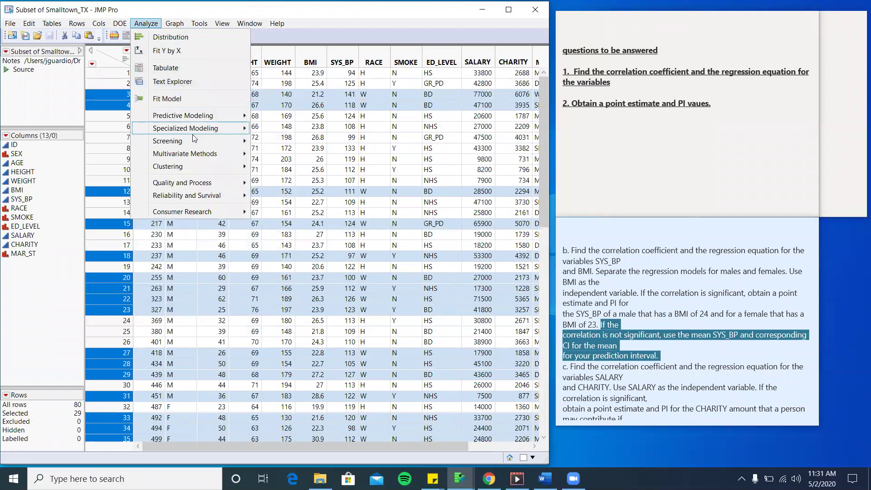
{"action": "mouse_move", "coordinate": [197, 157]}
{"action": "left_click", "coordinate": [280, 155]}
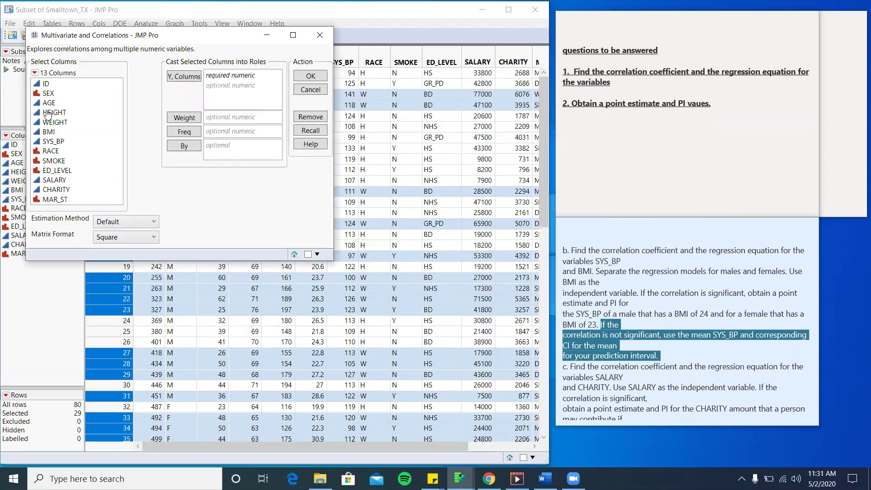
{"action": "left_click", "coordinate": [48, 143]}
{"action": "left_click", "coordinate": [49, 132]}
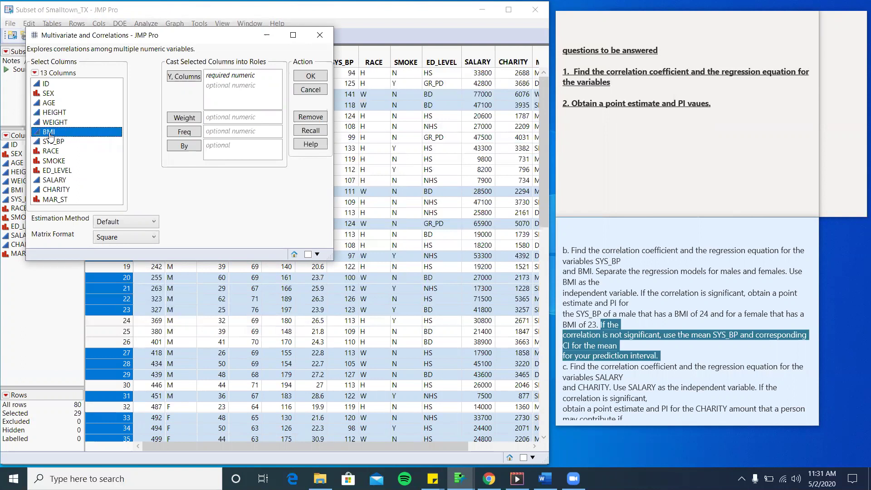
{"action": "left_click", "coordinate": [99, 144], "text": "ctrl"}
{"action": "left_click", "coordinate": [181, 76]}
{"action": "left_click", "coordinate": [50, 93]}
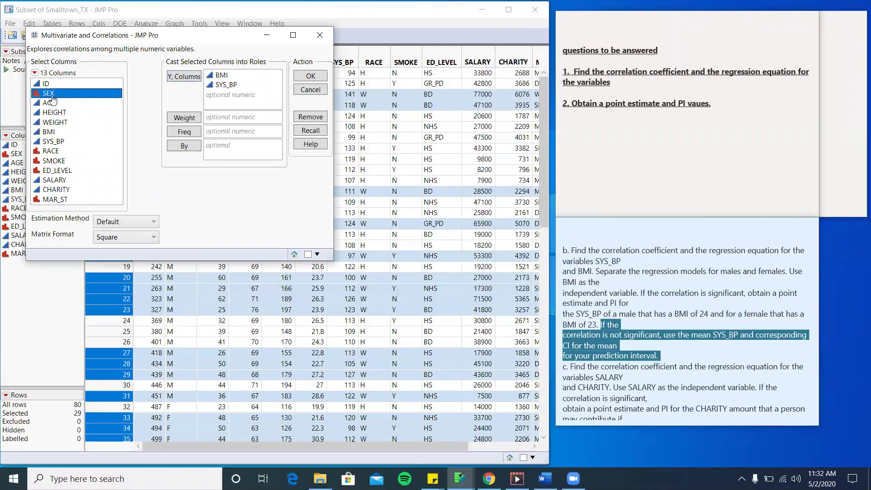
{"action": "left_click", "coordinate": [182, 151]}
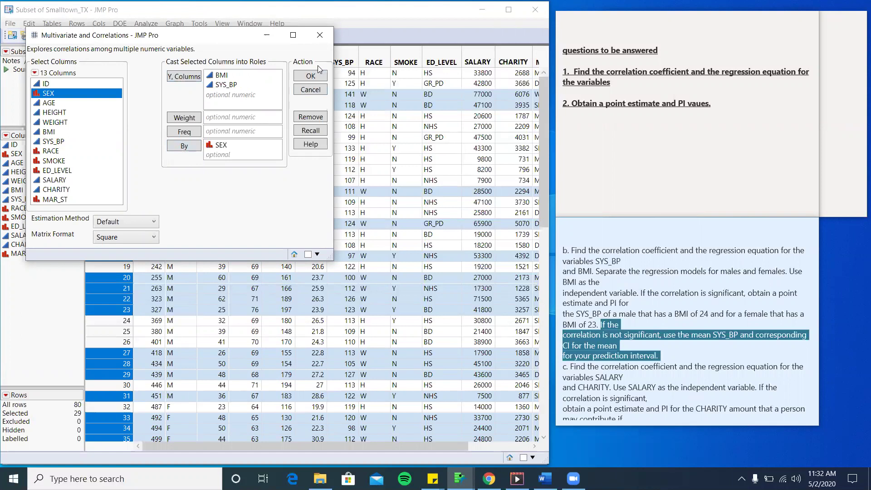
{"action": "left_click", "coordinate": [316, 78]}
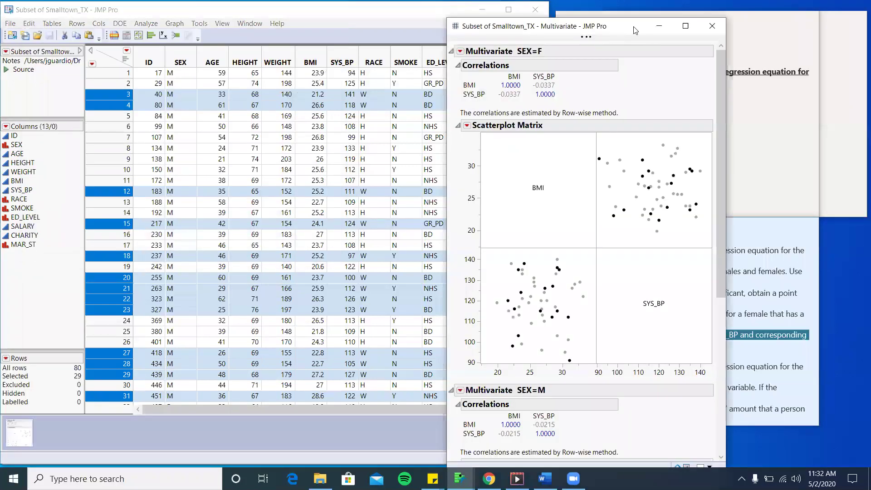
- Move the Multivariate report clear of the question notes and examine the BMI and SYS_BP correlations for females and males
{"action": "left_click_drag", "start_coordinate": [620, 29], "coordinate": [297, 17]}
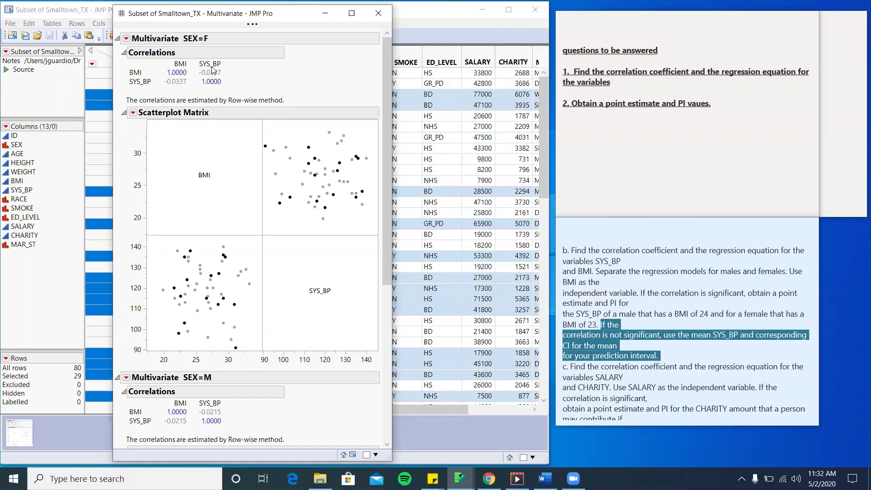
{"action": "scroll", "coordinate": [245, 173], "scroll_direction": "down", "scroll_amount": 8}
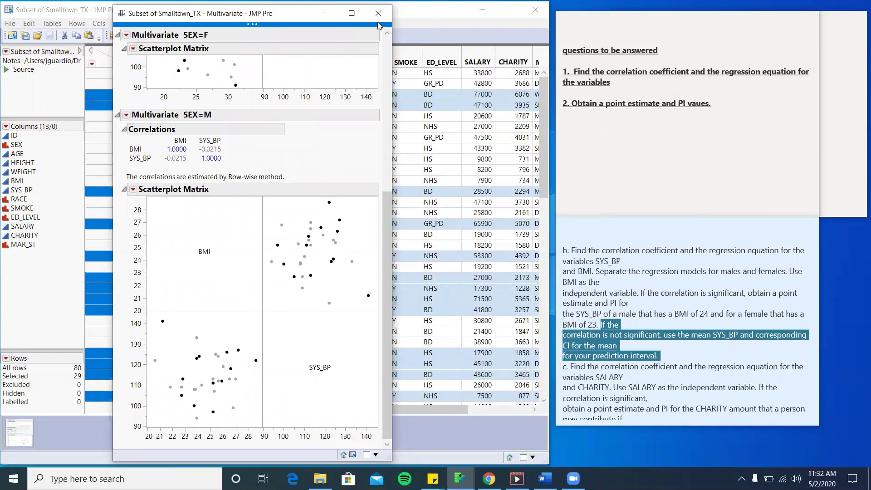
{"action": "scroll", "coordinate": [285, 169], "scroll_direction": "up", "scroll_amount": 5}
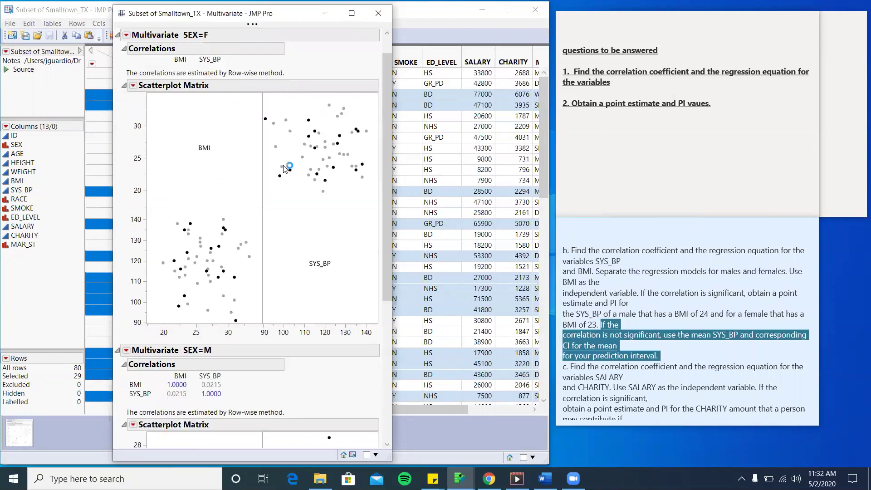
{"action": "scroll", "coordinate": [285, 169], "scroll_direction": "up", "scroll_amount": 2}
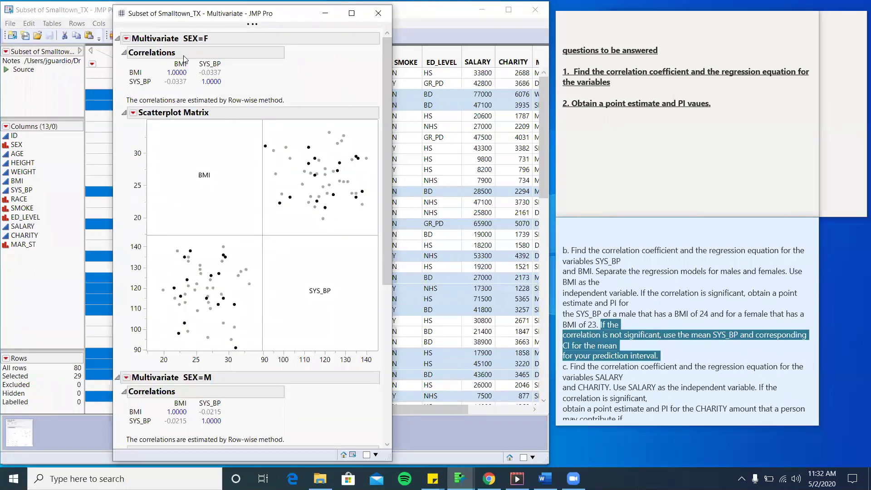
- Switch to the Selection tool and select the Correlations section of the SEX=F Multivariate report
{"action": "left_click", "coordinate": [259, 27]}
{"action": "left_click", "coordinate": [312, 27]}
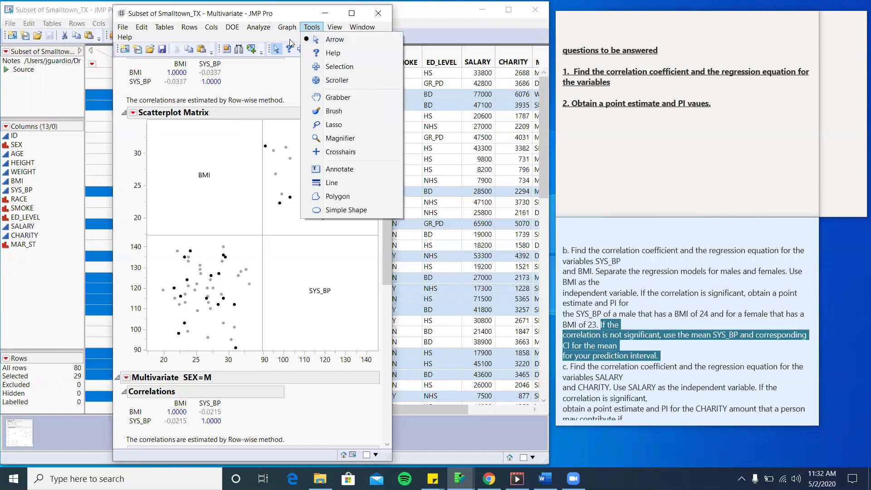
{"action": "left_click", "coordinate": [336, 66]}
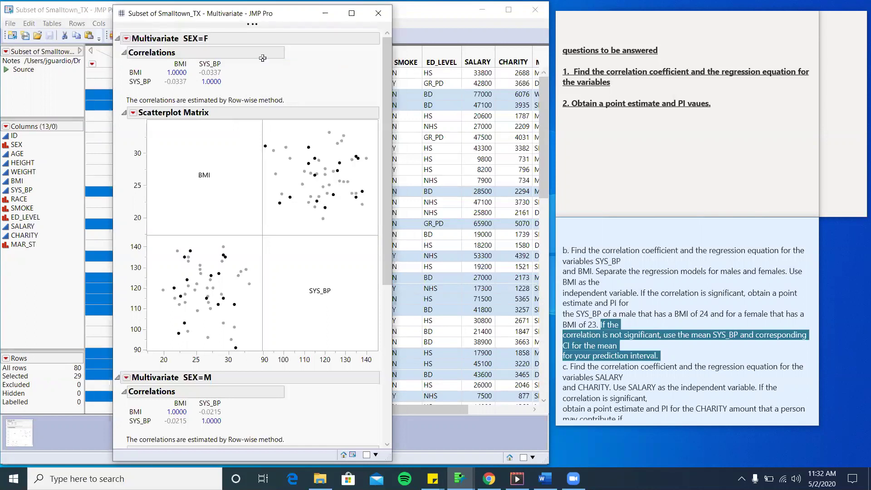
{"action": "left_click", "coordinate": [172, 54]}
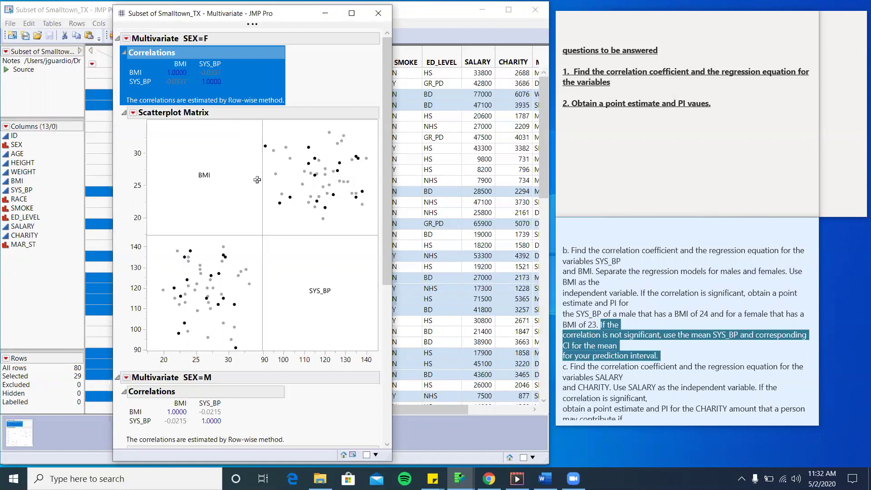
- Try removing the Correlations section from the SEX=F report, and undo the removal
{"action": "key", "text": "Delete"}
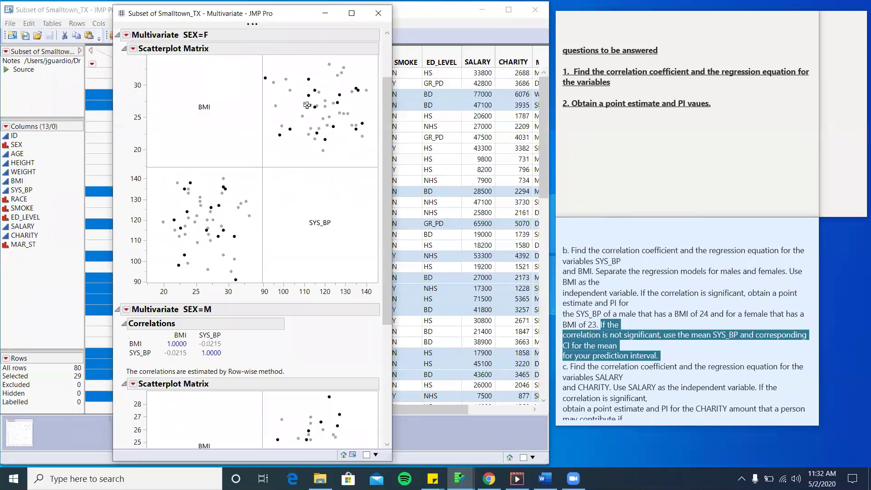
{"action": "scroll", "coordinate": [297, 191], "scroll_direction": "down", "scroll_amount": 5}
{"action": "key", "text": "ctrl+z"}
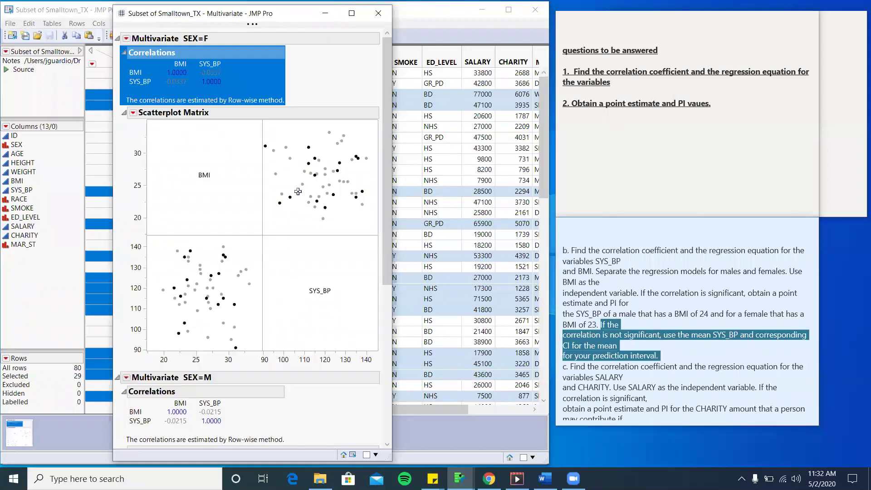
- Select the whole SEX=F Multivariate report and the whole SEX=M report in turn, and close the Multivariate window
{"action": "left_click", "coordinate": [138, 36]}
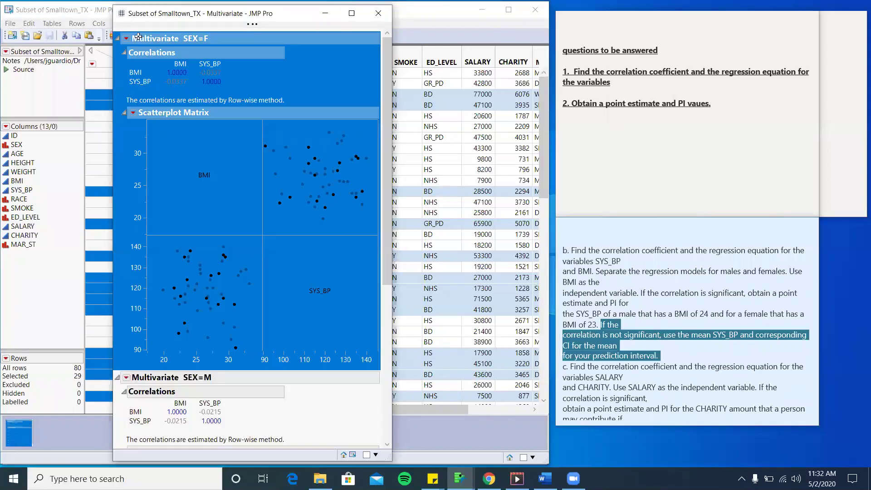
{"action": "scroll", "coordinate": [232, 225], "scroll_direction": "down", "scroll_amount": 4}
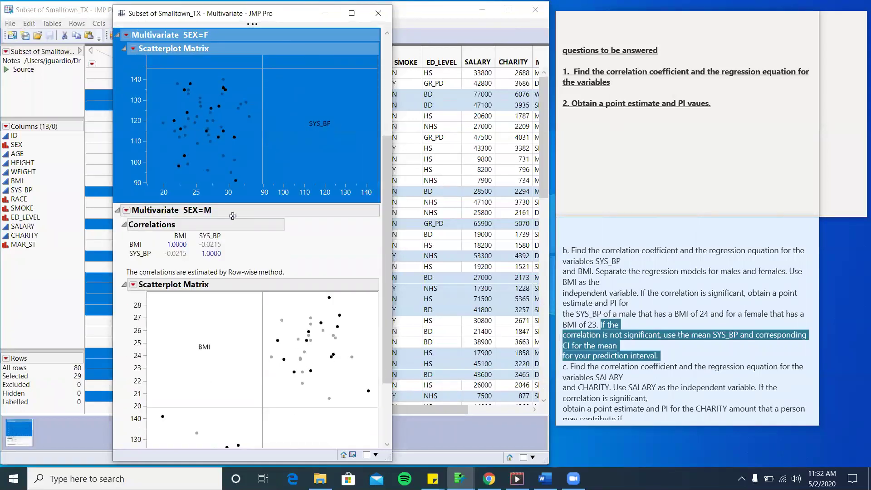
{"action": "left_click", "coordinate": [233, 212]}
{"action": "scroll", "coordinate": [232, 212], "scroll_direction": "down", "scroll_amount": 2}
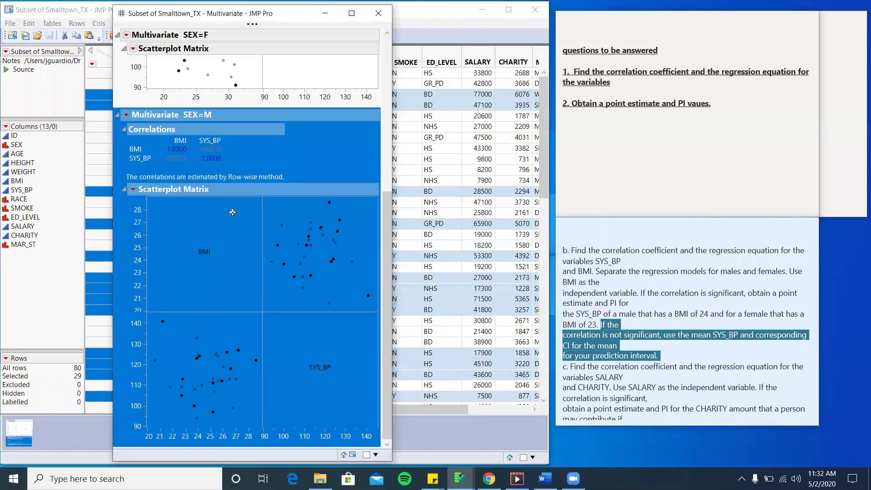
{"action": "left_click", "coordinate": [378, 14]}
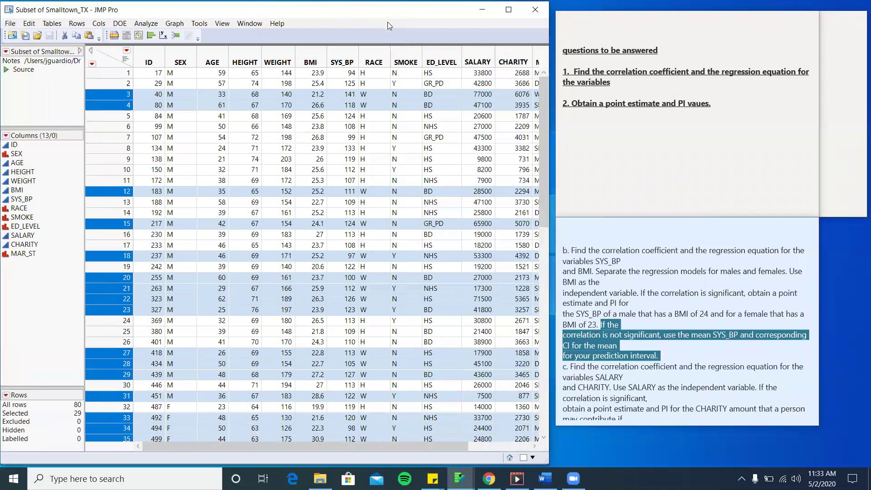
- Run Fit Y by X with SYS_BP as the response, BMI as the factor and SEX as the By variable
{"action": "left_click", "coordinate": [151, 25]}
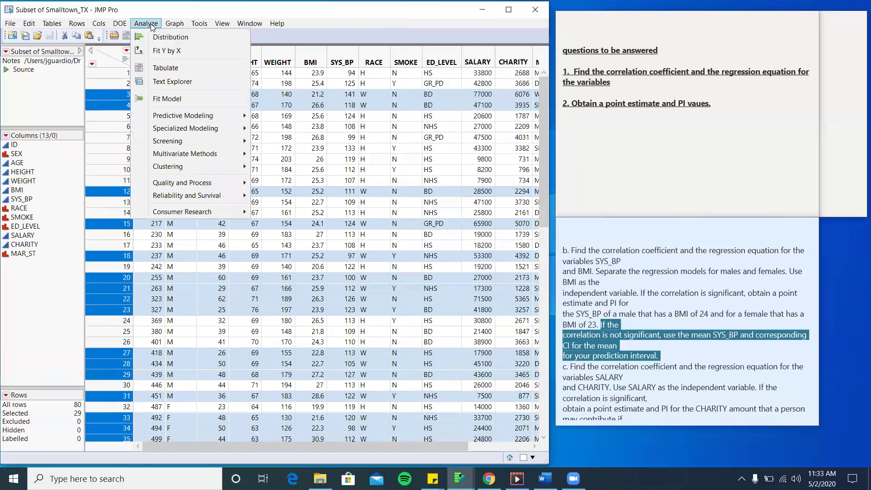
{"action": "left_click", "coordinate": [172, 49]}
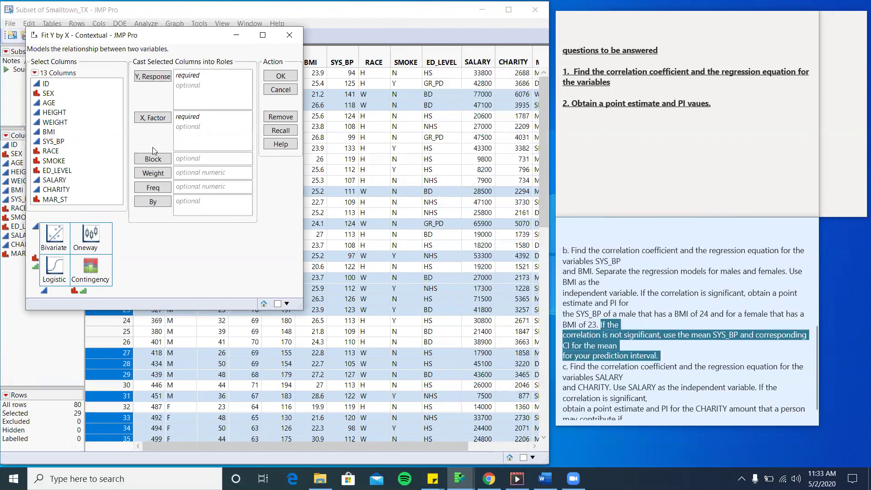
{"action": "left_click", "coordinate": [48, 132]}
{"action": "left_click", "coordinate": [155, 119]}
{"action": "left_click", "coordinate": [55, 142]}
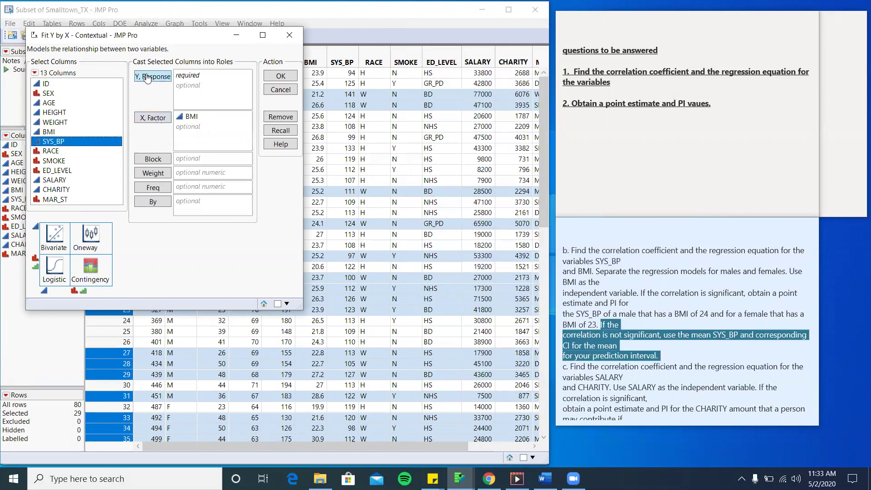
{"action": "left_click", "coordinate": [152, 76]}
{"action": "left_click_drag", "start_coordinate": [48, 93], "coordinate": [156, 203]}
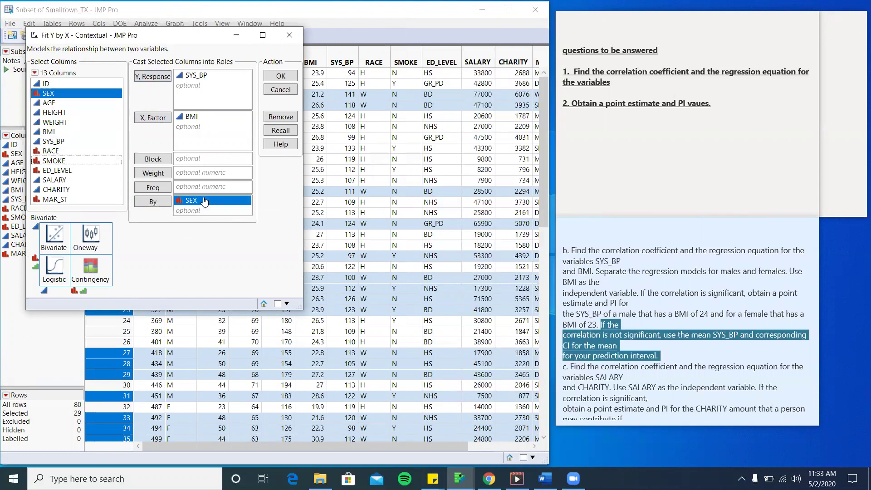
{"action": "left_click", "coordinate": [275, 81]}
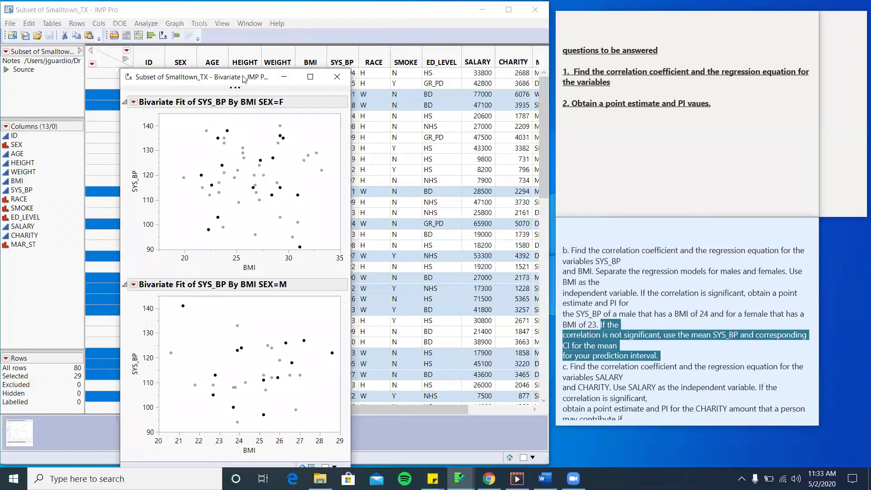
- Move the Bivariate report up and fit a regression line to both the SEX=F and SEX=M plots
{"action": "left_click_drag", "start_coordinate": [244, 80], "coordinate": [249, 46]}
{"action": "left_click", "coordinate": [138, 68]}
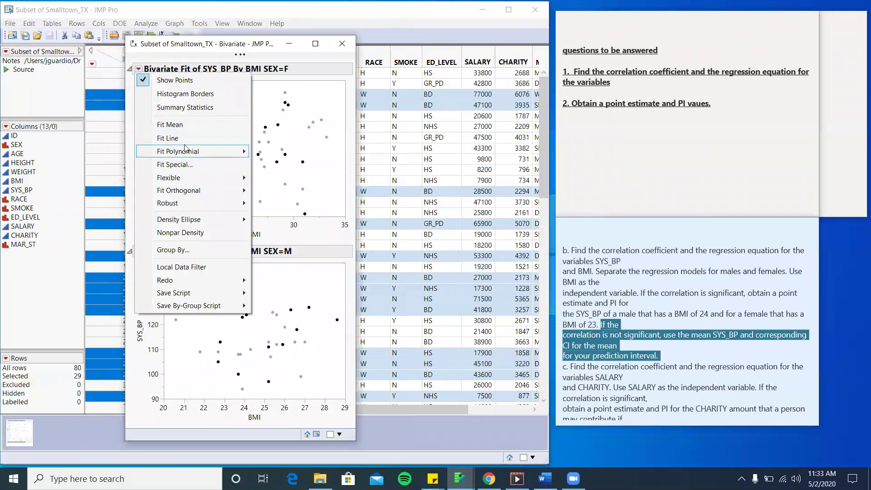
{"action": "left_click", "coordinate": [187, 138]}
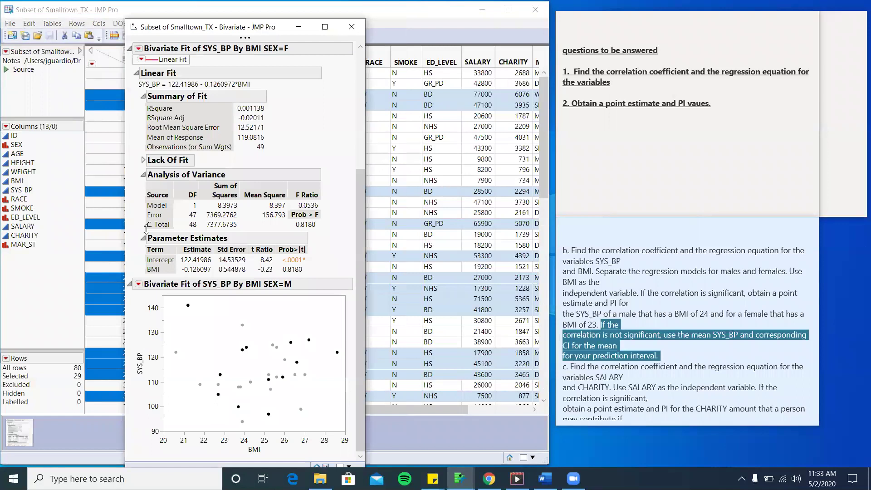
{"action": "left_click", "coordinate": [138, 285]}
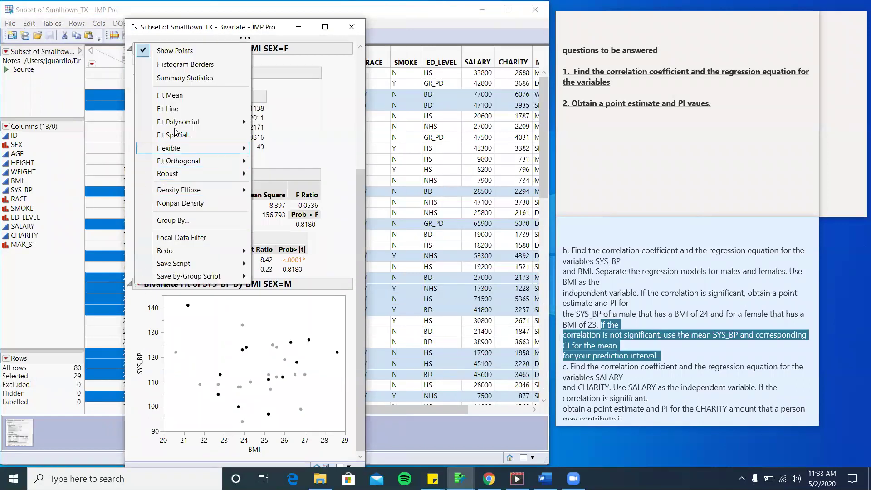
{"action": "left_click", "coordinate": [168, 109]}
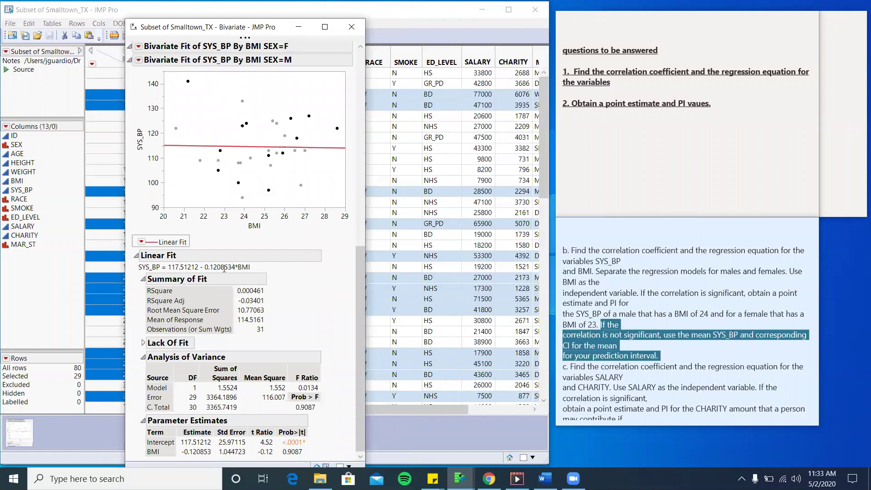
- Highlight the linear fit equations for males and females, and close the Bivariate report
{"action": "double_click", "coordinate": [224, 269]}
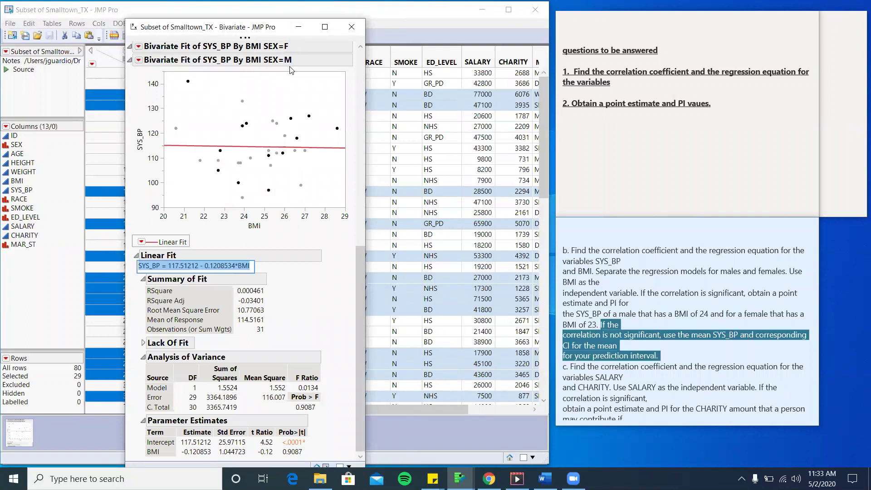
{"action": "scroll", "coordinate": [291, 69], "scroll_direction": "up", "scroll_amount": 5}
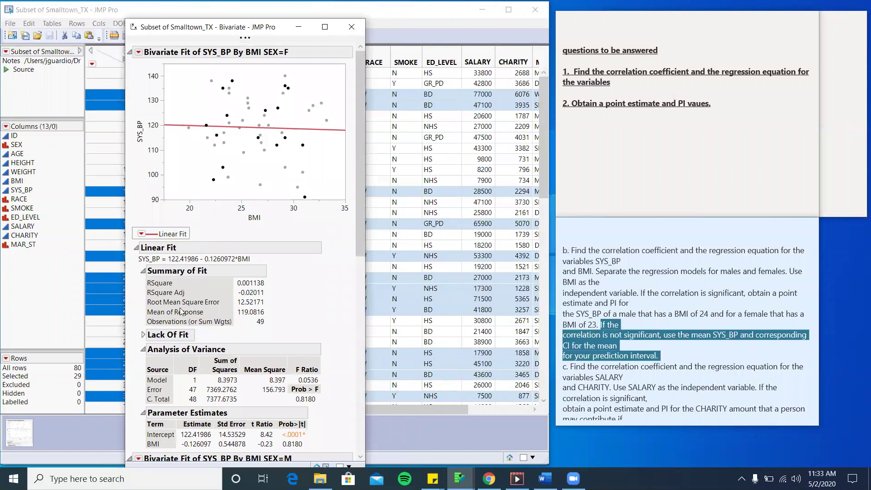
{"action": "double_click", "coordinate": [198, 257]}
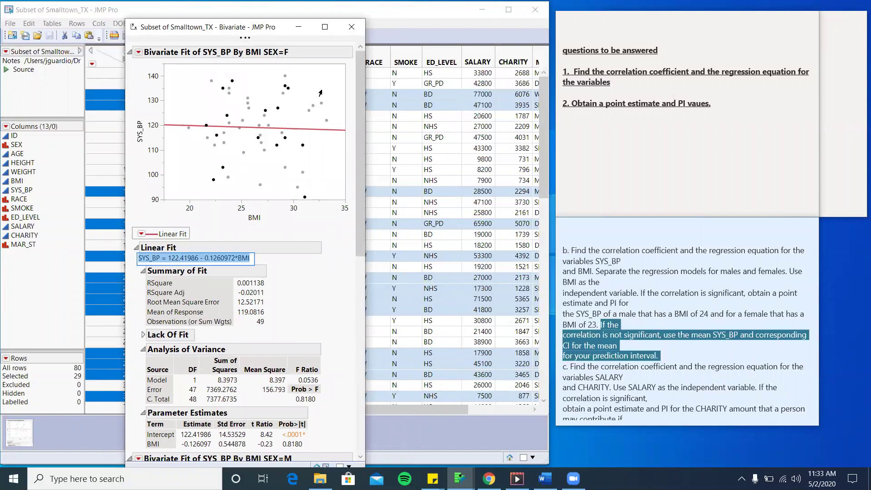
{"action": "left_click", "coordinate": [349, 28]}
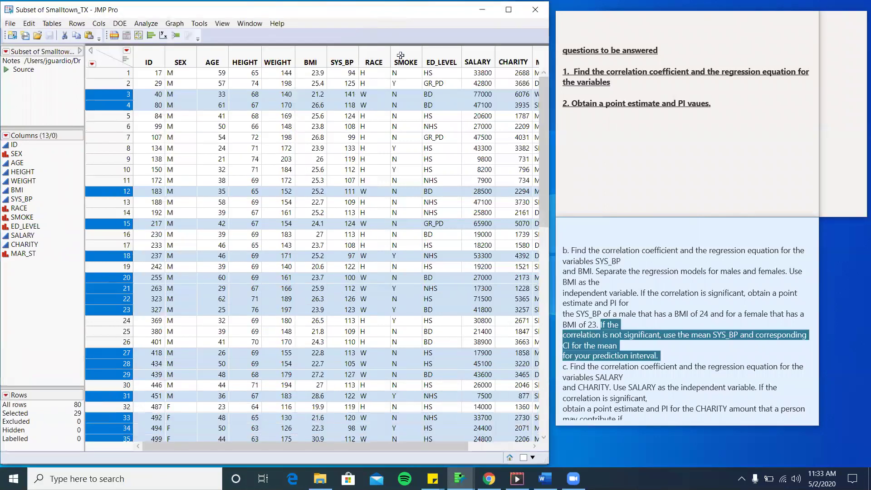
- Add two empty rows, 81 and 82, below the last record of the data table
{"action": "scroll", "coordinate": [718, 324], "scroll_direction": "down", "scroll_amount": 1}
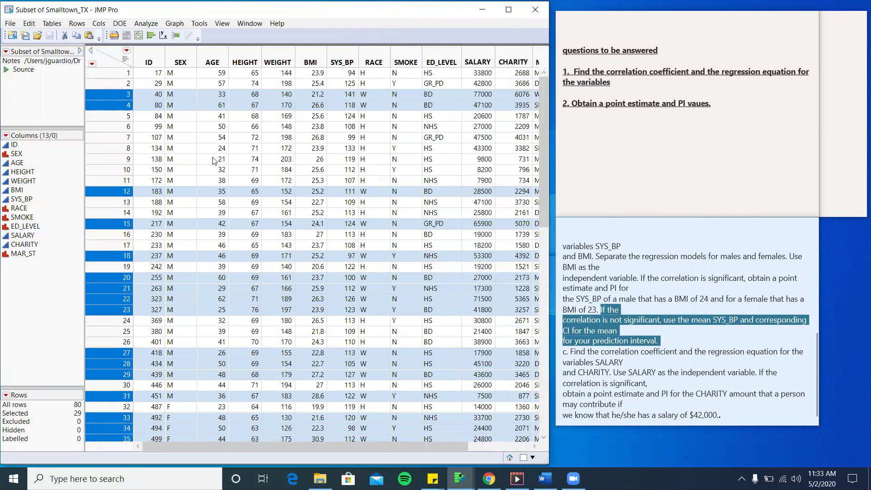
{"action": "scroll", "coordinate": [250, 279], "scroll_direction": "down", "scroll_amount": 10}
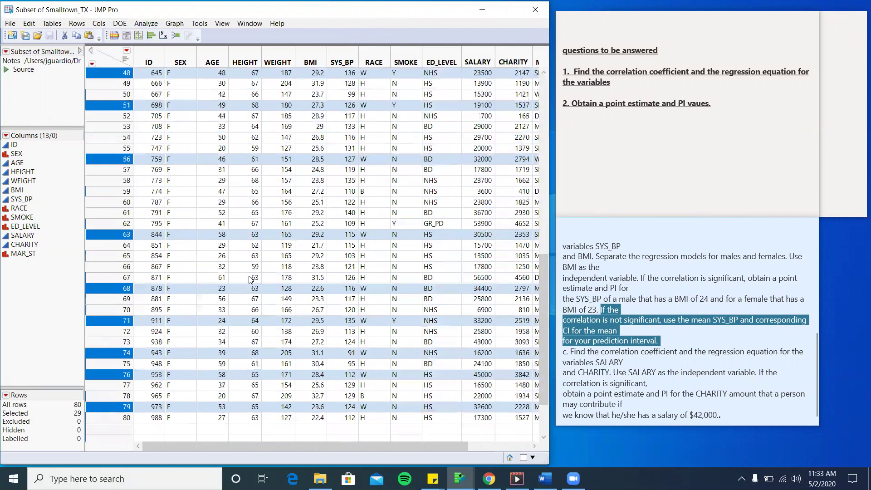
{"action": "left_click", "coordinate": [148, 23]}
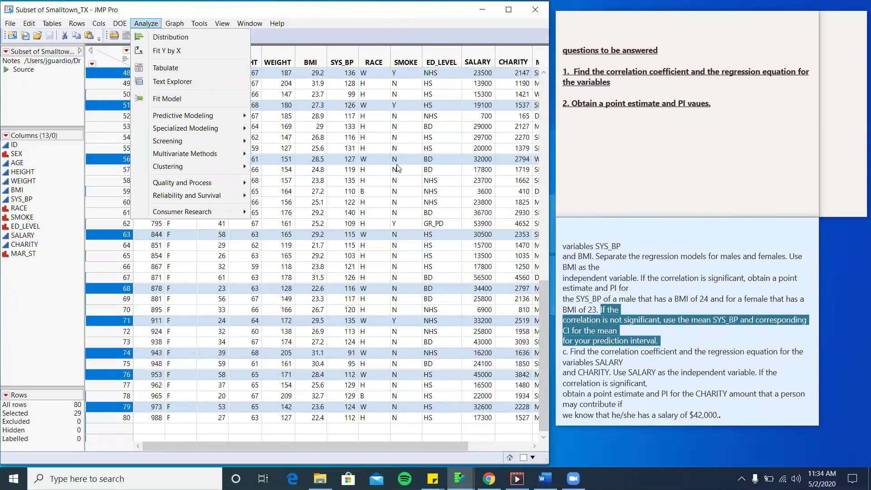
{"action": "left_click", "coordinate": [387, 196]}
{"action": "left_click_drag", "start_coordinate": [387, 196], "coordinate": [387, 196]}
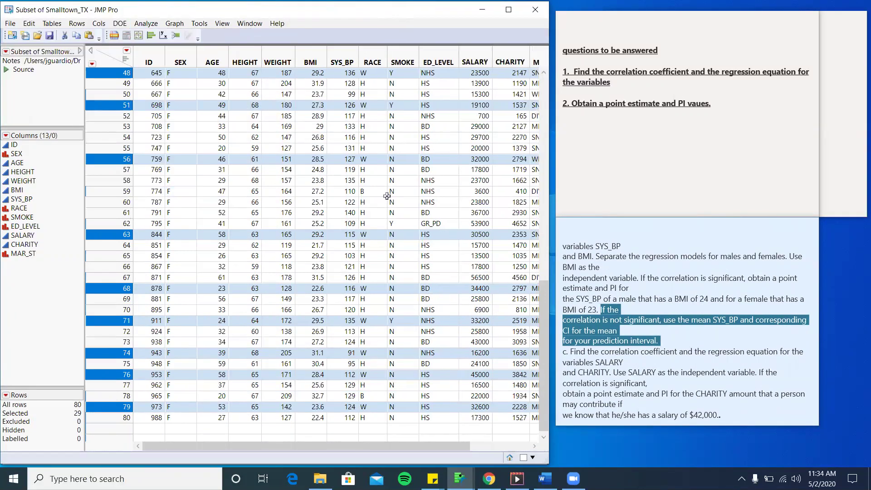
{"action": "double_click", "coordinate": [127, 430]}
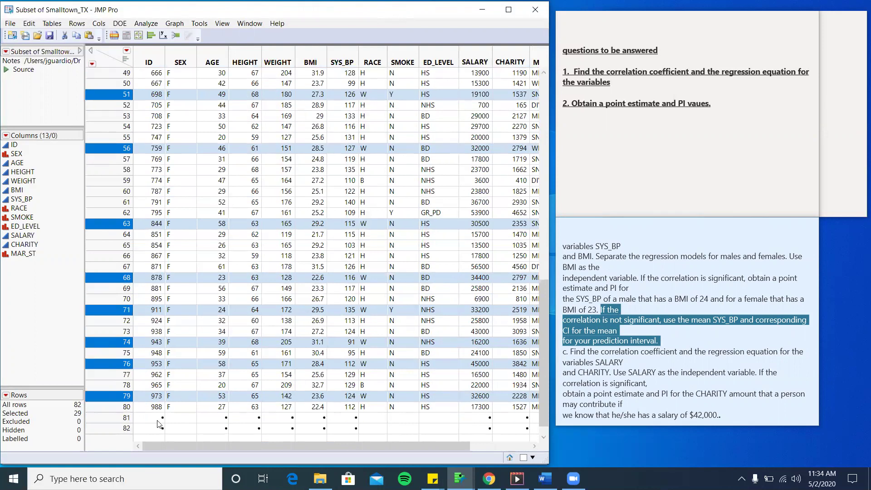
- Set SEX to F in row 81 and to M in row 82
{"action": "double_click", "coordinate": [179, 417]}
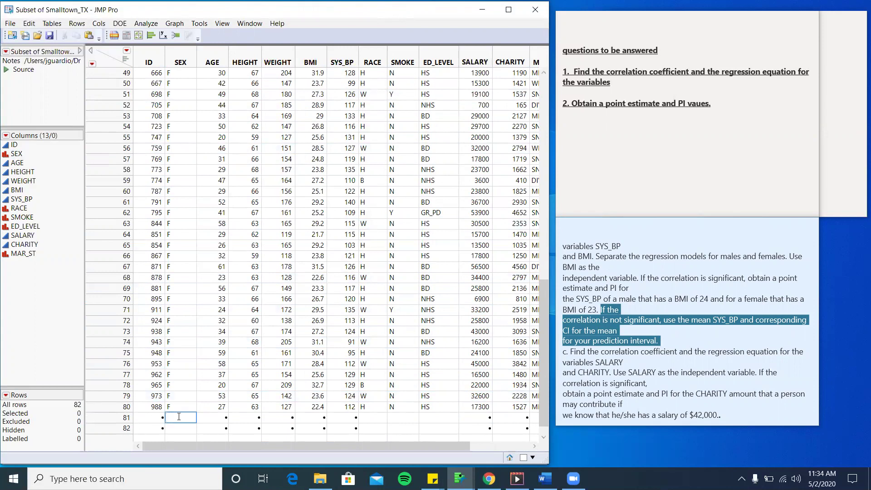
{"action": "type", "text": "F"}
{"action": "key", "text": "Return"}
{"action": "type", "text": "M"}
- Set BMI to 24 for the male in row 82 and to 23 for the female in row 81
{"action": "left_click", "coordinate": [317, 429]}
{"action": "left_click", "coordinate": [316, 429]}
{"action": "type", "text": "23"}
{"action": "double_click", "coordinate": [315, 429]}
{"action": "type", "text": "24"}
{"action": "key", "text": "BackSpace"}
{"action": "type", "text": "4"}
{"action": "key", "text": "Up"}
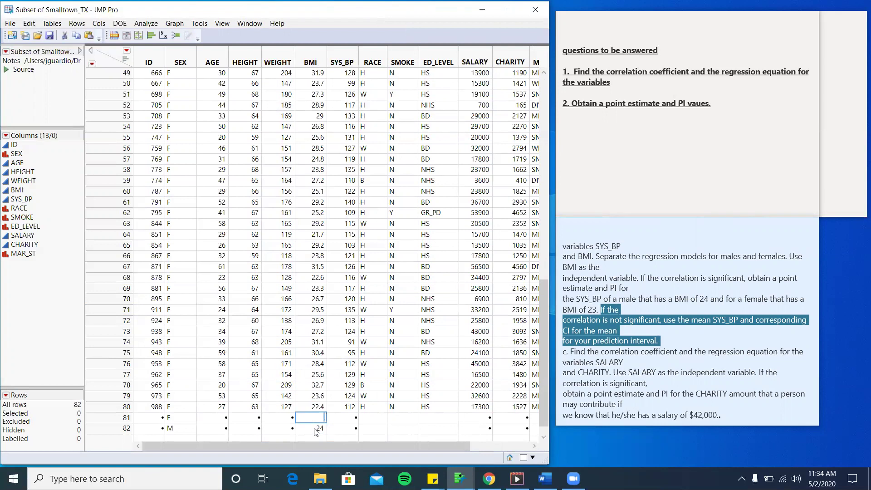
{"action": "type", "text": "23"}
{"action": "key", "text": "Tab"}
- Run a Distribution analysis of SYS_BP, grouped by SEX
{"action": "scroll", "coordinate": [304, 234], "scroll_direction": "up", "scroll_amount": 15}
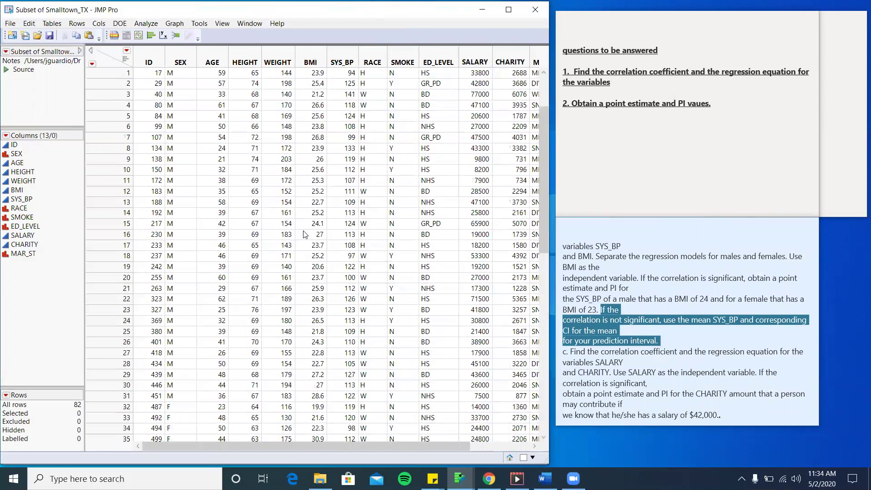
{"action": "left_click", "coordinate": [146, 23]}
{"action": "left_click", "coordinate": [156, 38]}
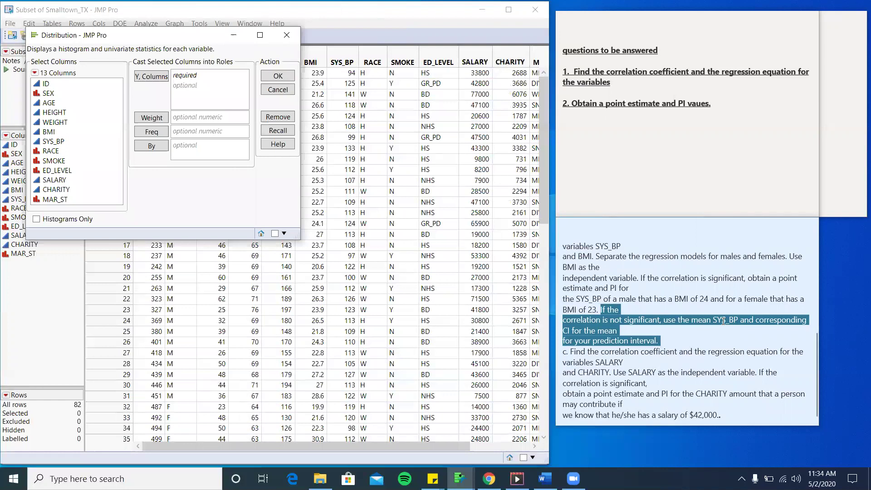
{"action": "left_click", "coordinate": [52, 142]}
{"action": "left_click", "coordinate": [146, 77]}
{"action": "left_click", "coordinate": [47, 94]}
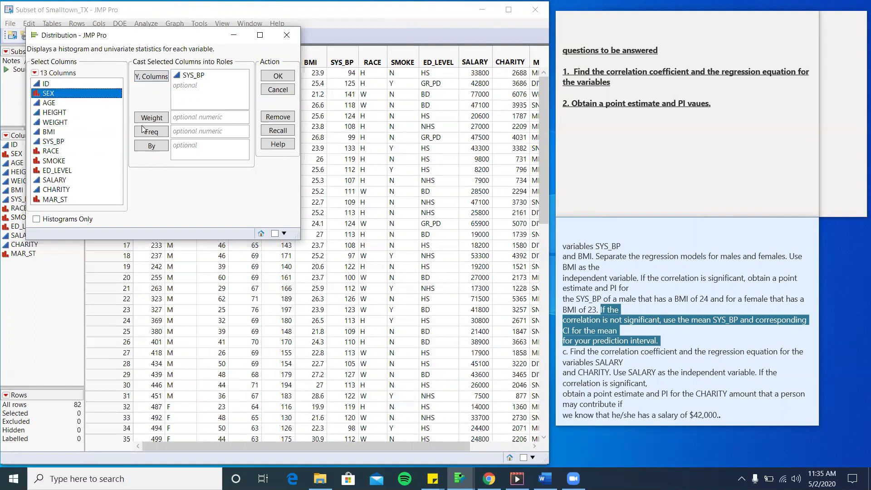
{"action": "left_click", "coordinate": [150, 145]}
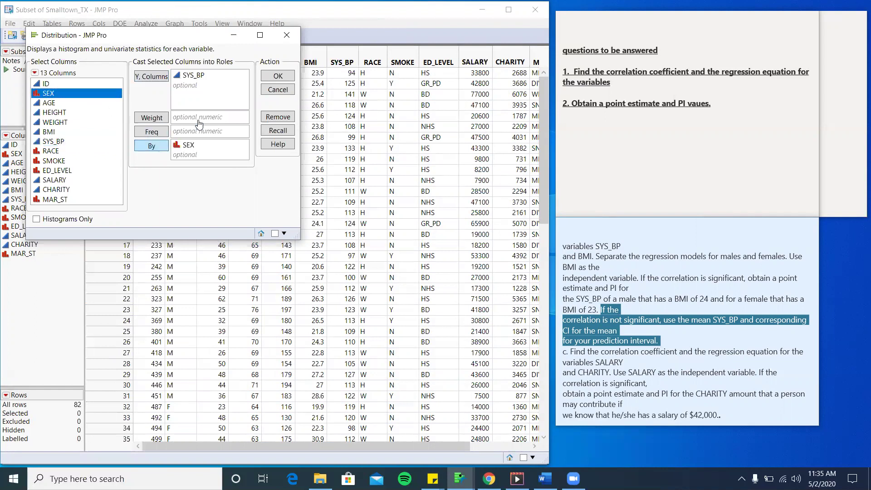
{"action": "left_click", "coordinate": [281, 75]}
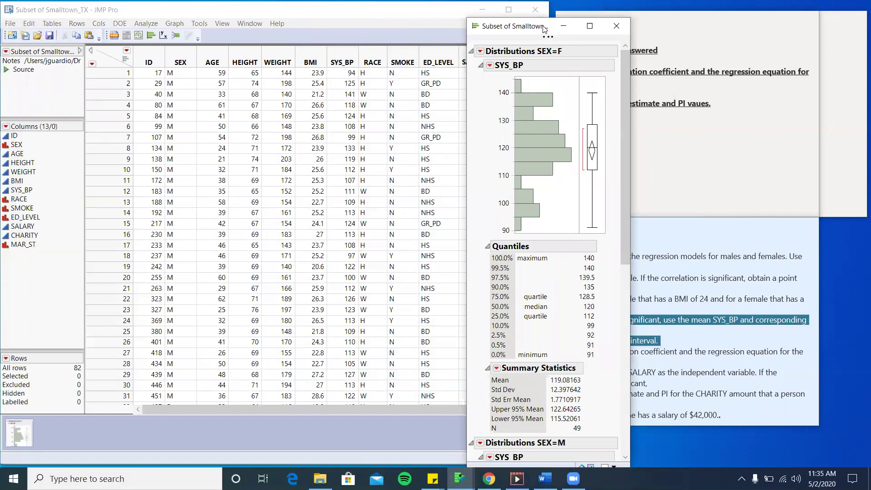
- Read the mean SYS_BP and its 95% confidence limits for females and males in the Distribution report, and close the report
{"action": "left_click_drag", "start_coordinate": [545, 29], "coordinate": [196, 10]}
{"action": "scroll", "coordinate": [150, 334], "scroll_direction": "down", "scroll_amount": 4}
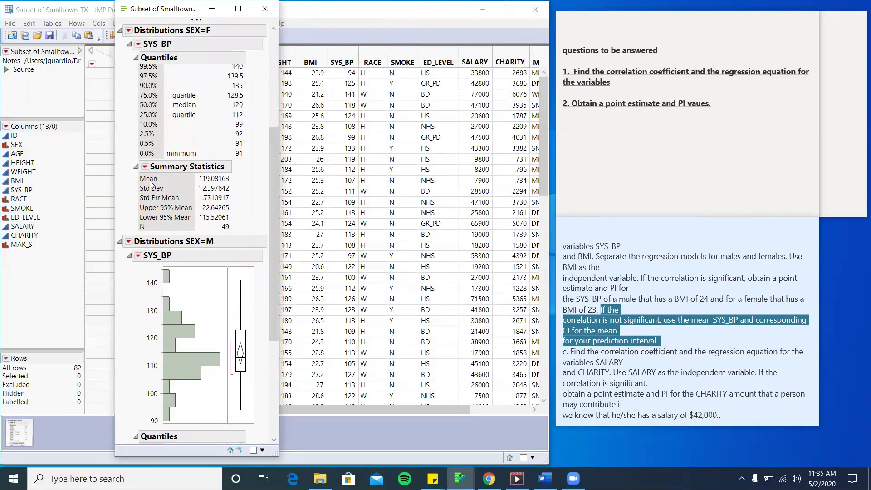
{"action": "double_click", "coordinate": [221, 180]}
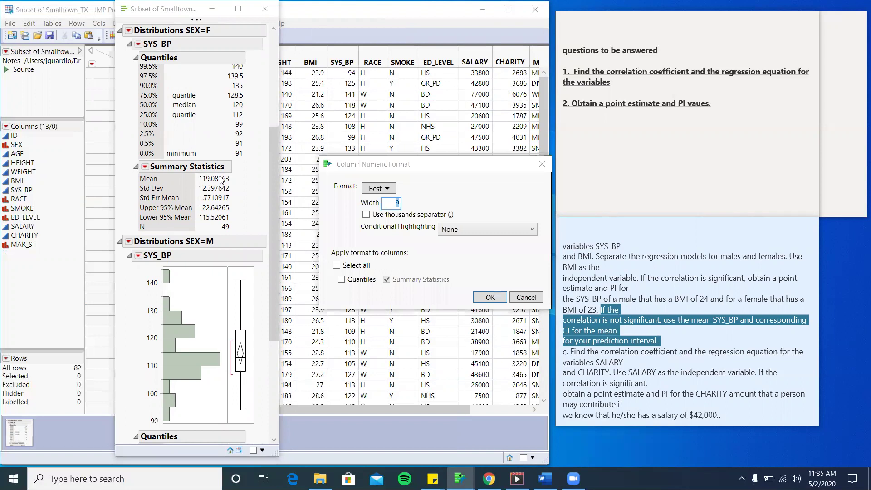
{"action": "left_click", "coordinate": [542, 164]}
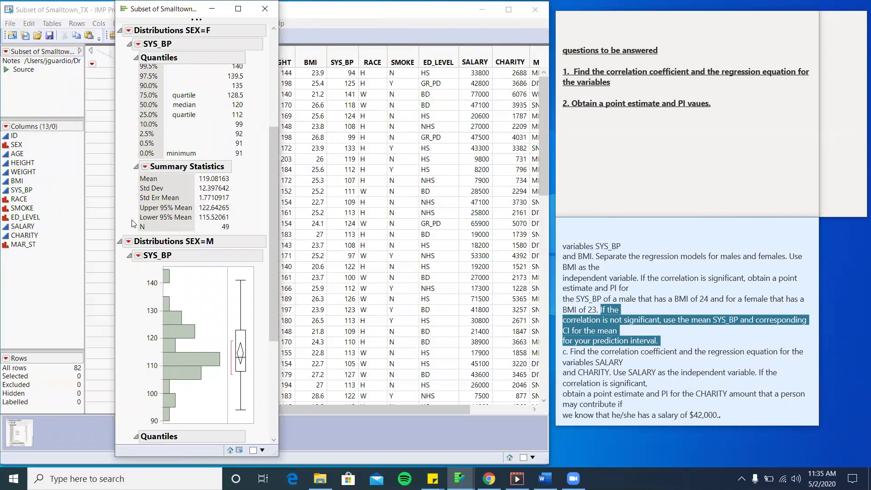
{"action": "left_click", "coordinate": [130, 44]}
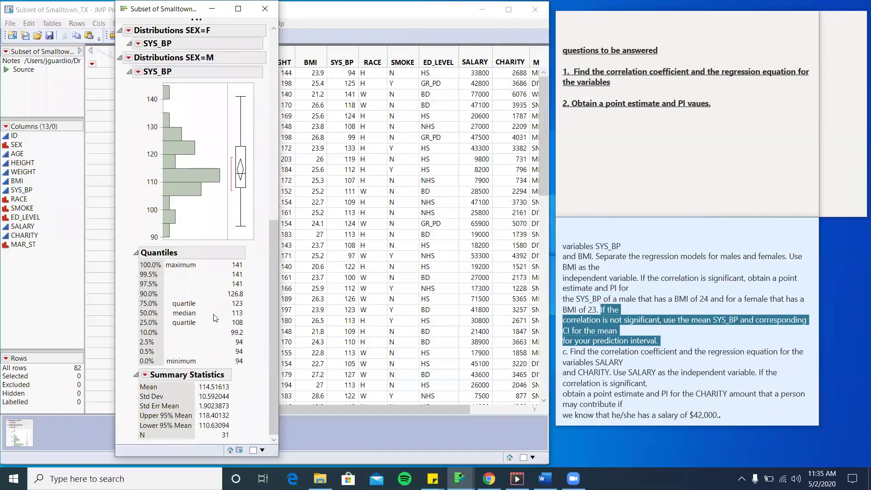
{"action": "key", "text": "ctrl+z"}
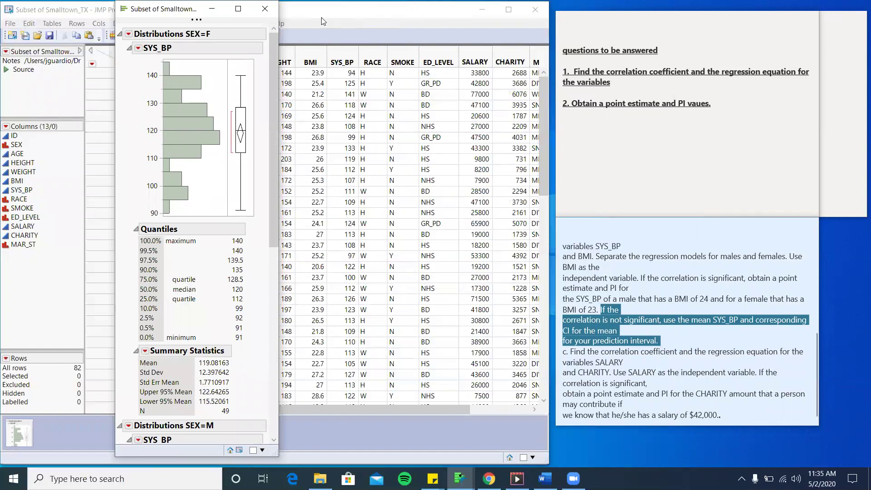
{"action": "left_click", "coordinate": [259, 10]}
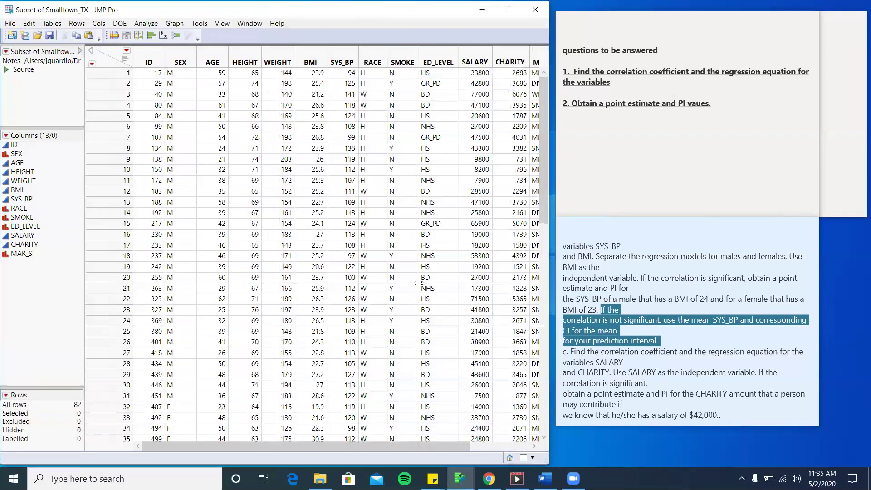
{"action": "scroll", "coordinate": [418, 284], "scroll_direction": "down", "scroll_amount": 4}
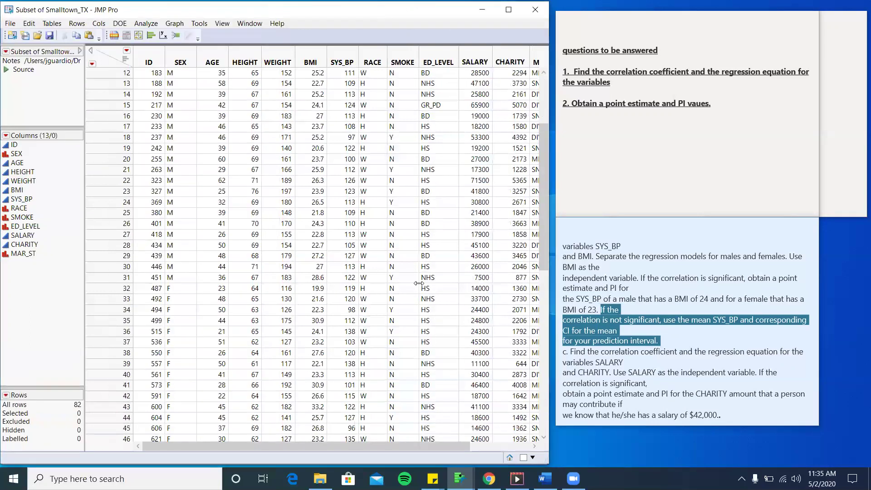
{"action": "left_click", "coordinate": [694, 393]}
{"action": "scroll", "coordinate": [320, 270], "scroll_direction": "up", "scroll_amount": 4}
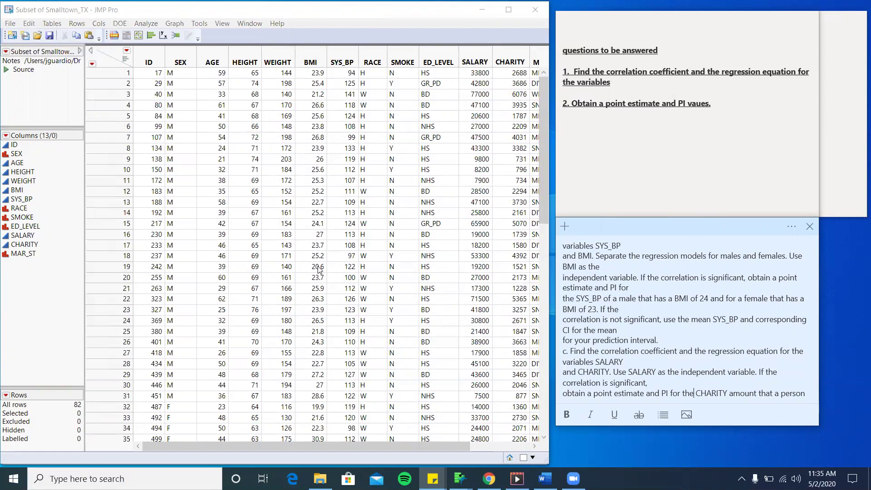
{"action": "scroll", "coordinate": [320, 270], "scroll_direction": "down", "scroll_amount": 4}
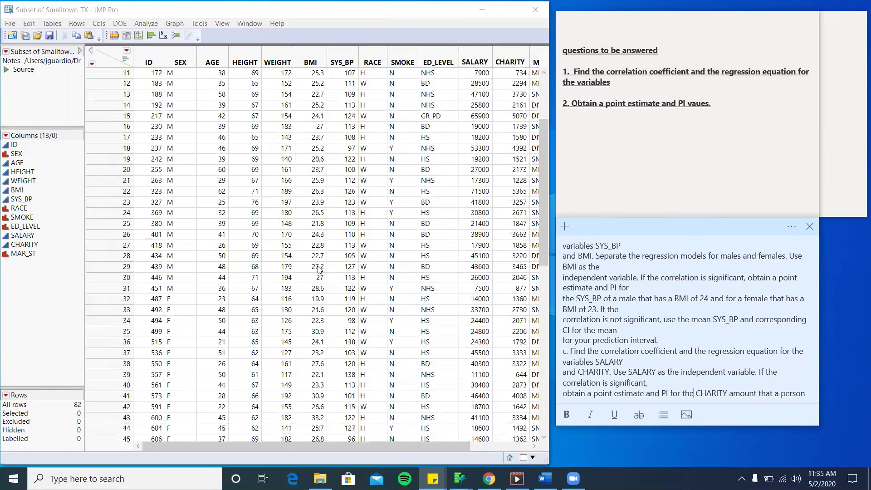
{"action": "scroll", "coordinate": [320, 270], "scroll_direction": "down", "scroll_amount": 8}
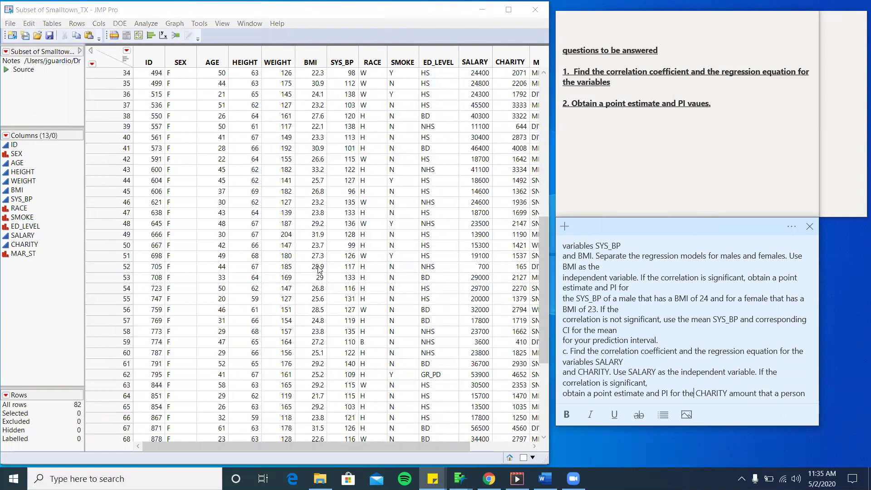
{"action": "scroll", "coordinate": [320, 270], "scroll_direction": "down", "scroll_amount": 4}
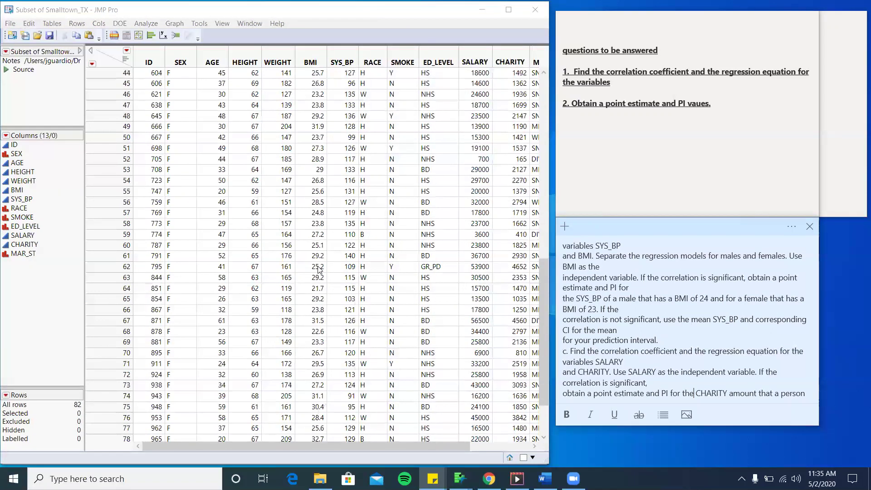
{"action": "scroll", "coordinate": [320, 270], "scroll_direction": "up", "scroll_amount": 5}
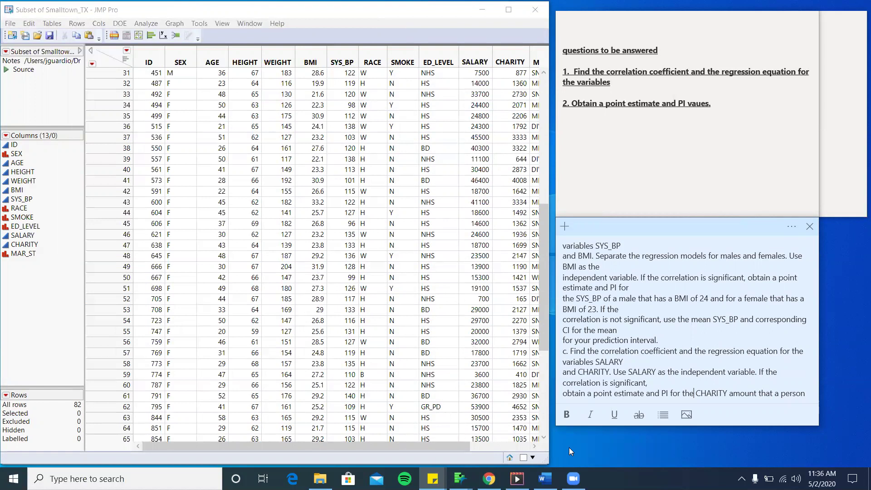
{"action": "key", "text": "Down"}
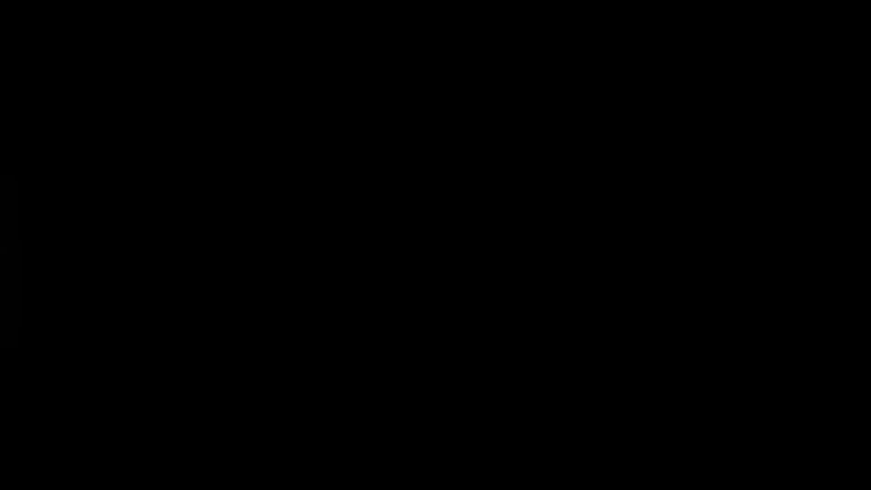